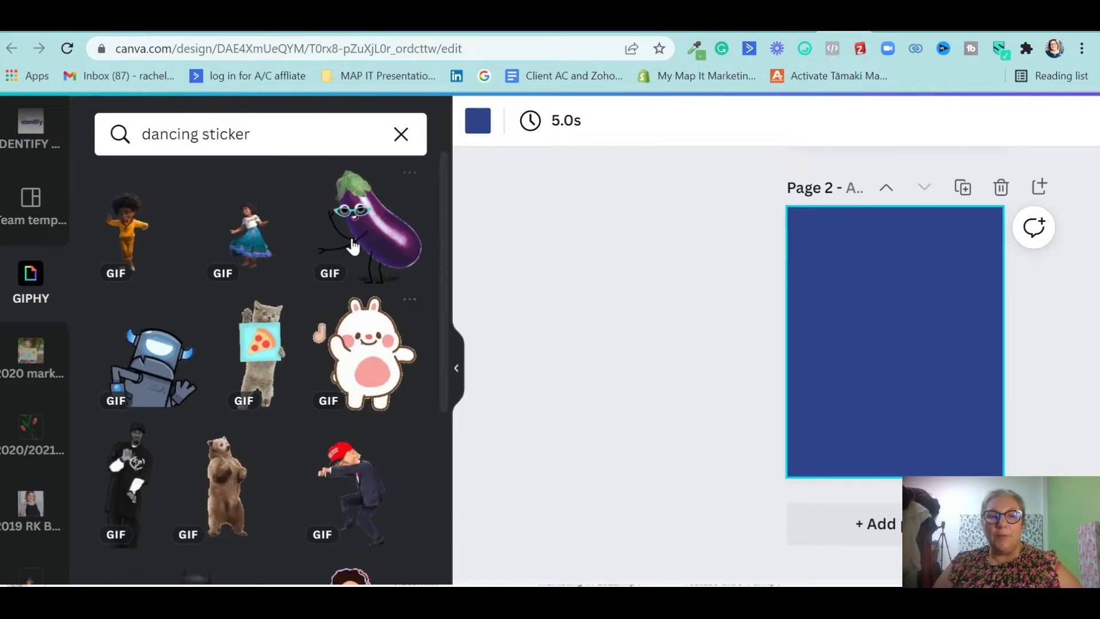
Add the dancing bear GIF to page 2, enlarge it and place it in the page's lower-right area
{"action": "scroll", "coordinate": [304, 399], "scroll_direction": "down", "scroll_amount": 2}
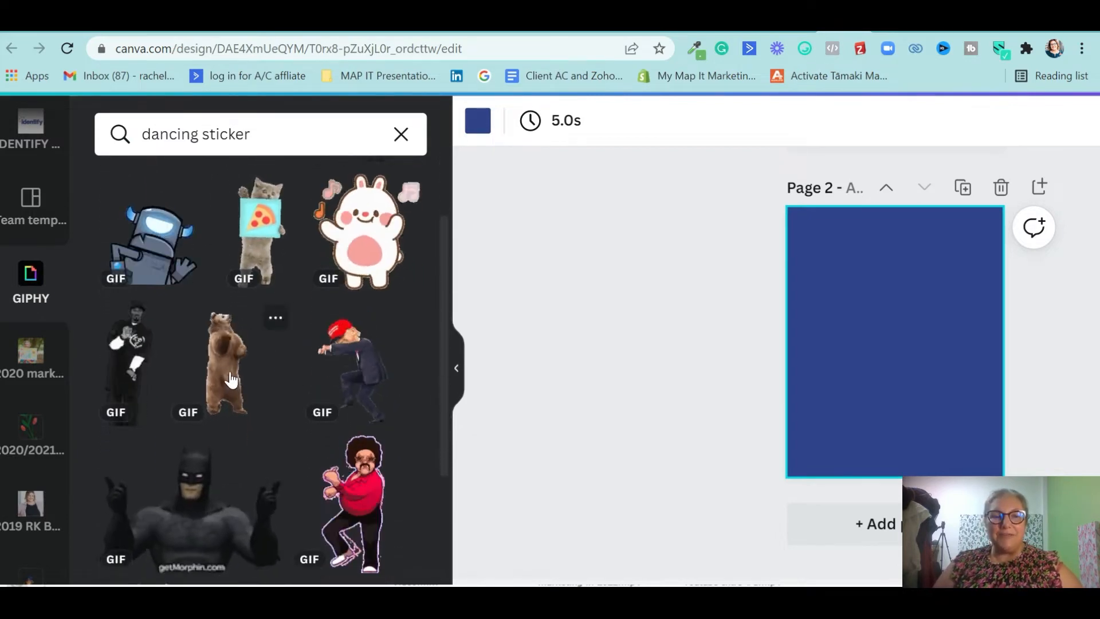
{"action": "left_click", "coordinate": [223, 376]}
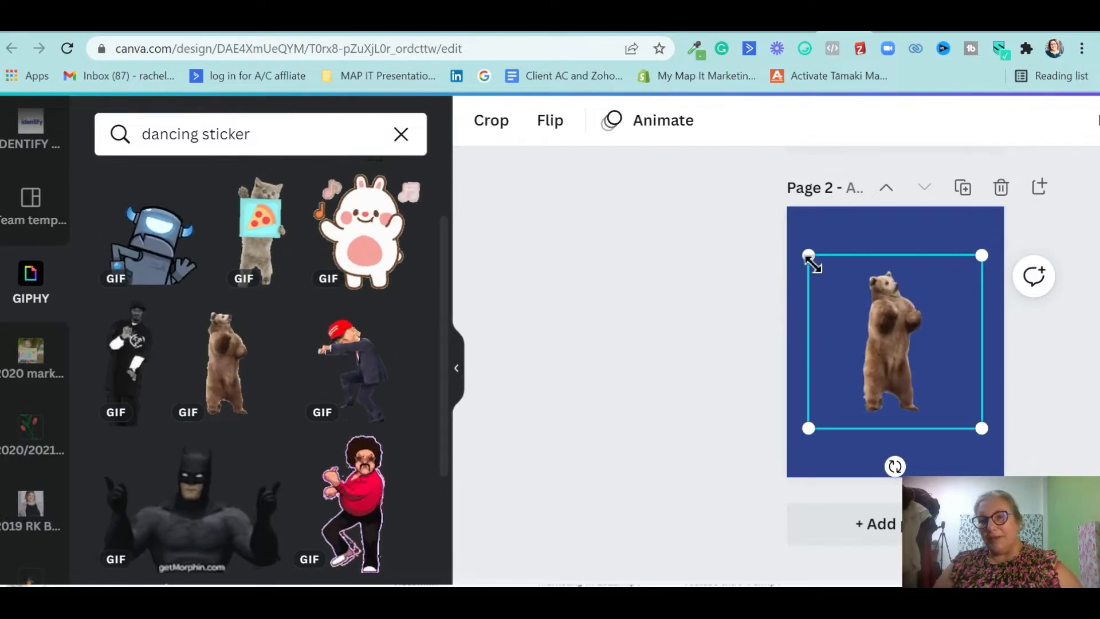
{"action": "left_click_drag", "start_coordinate": [808, 256], "coordinate": [755, 206]}
{"action": "left_click_drag", "start_coordinate": [848, 318], "coordinate": [928, 367]}
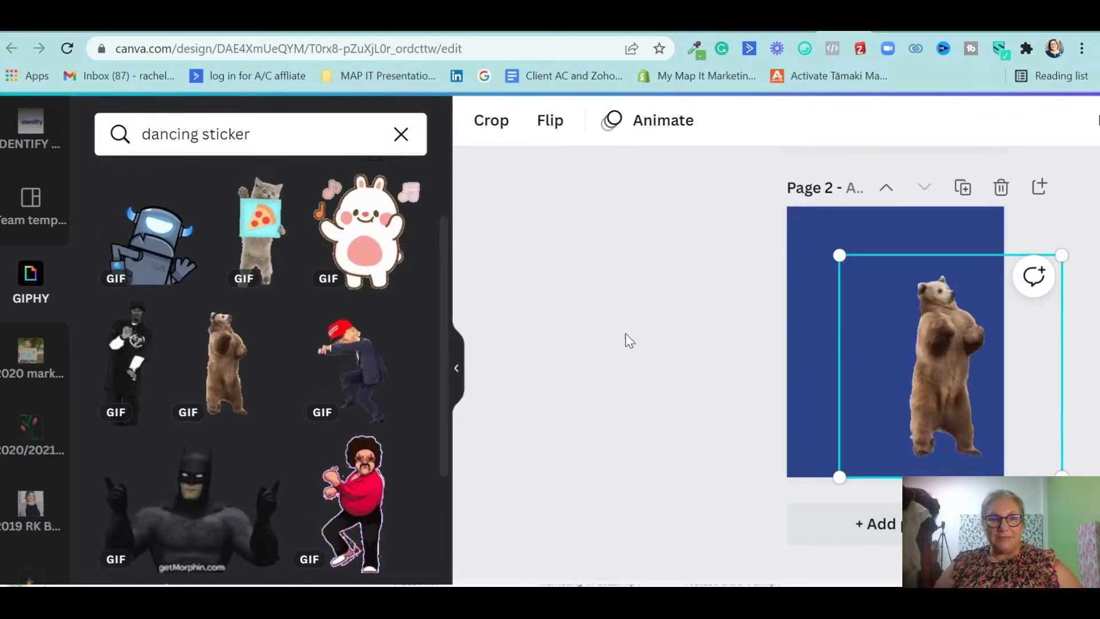
Add a heading to page 2 reading "dance like a bear" in lowercase
{"action": "scroll", "coordinate": [62, 286], "scroll_direction": "up", "scroll_amount": 10}
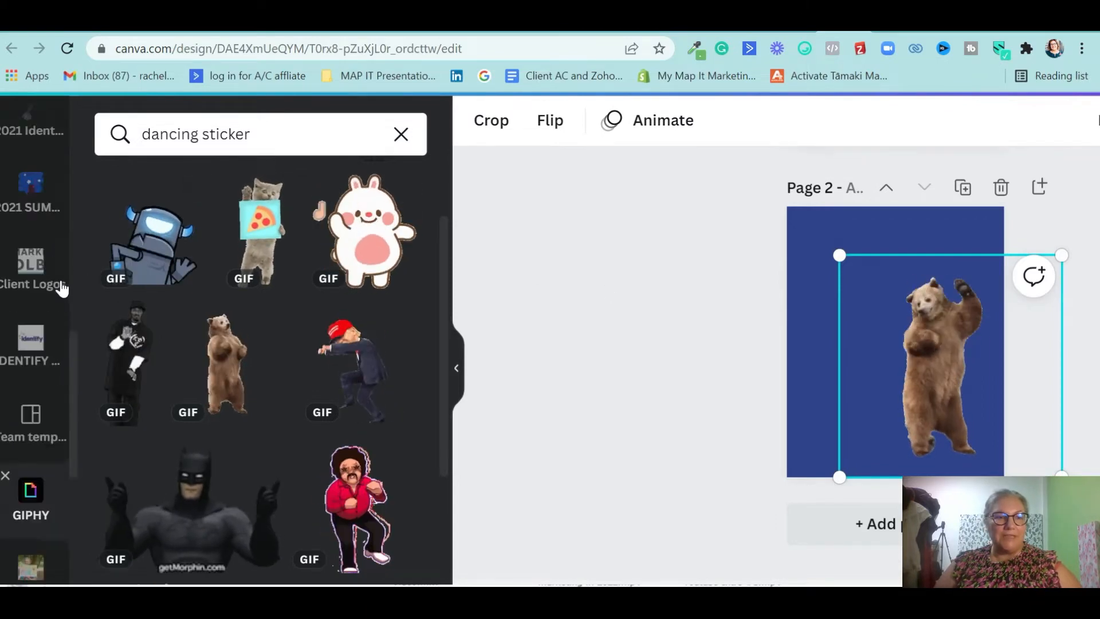
{"action": "left_click", "coordinate": [40, 437]}
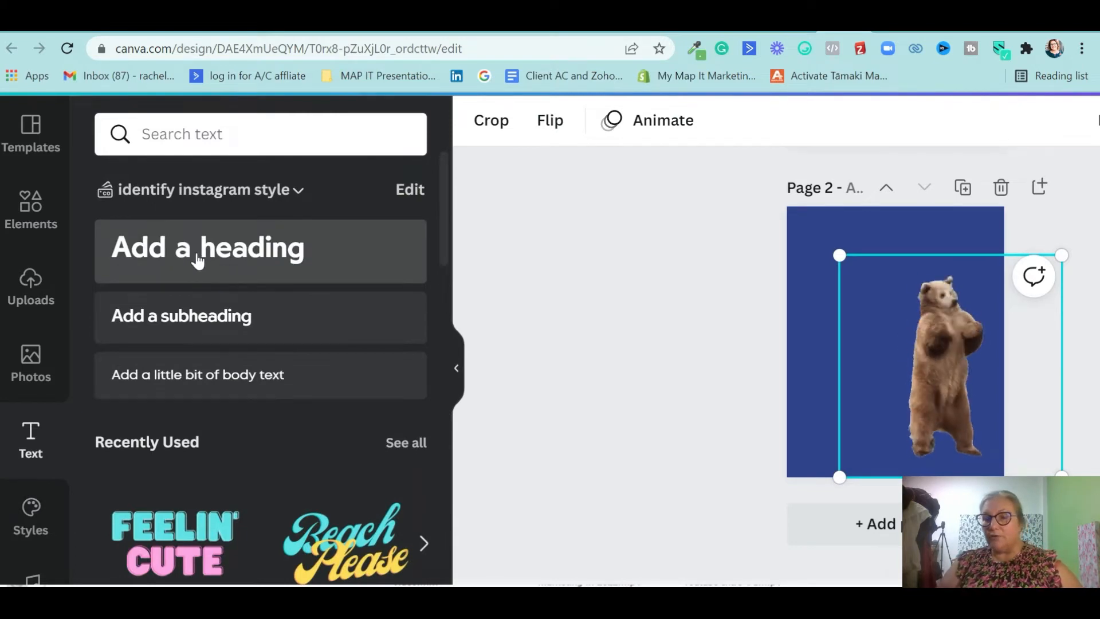
{"action": "left_click", "coordinate": [284, 254]}
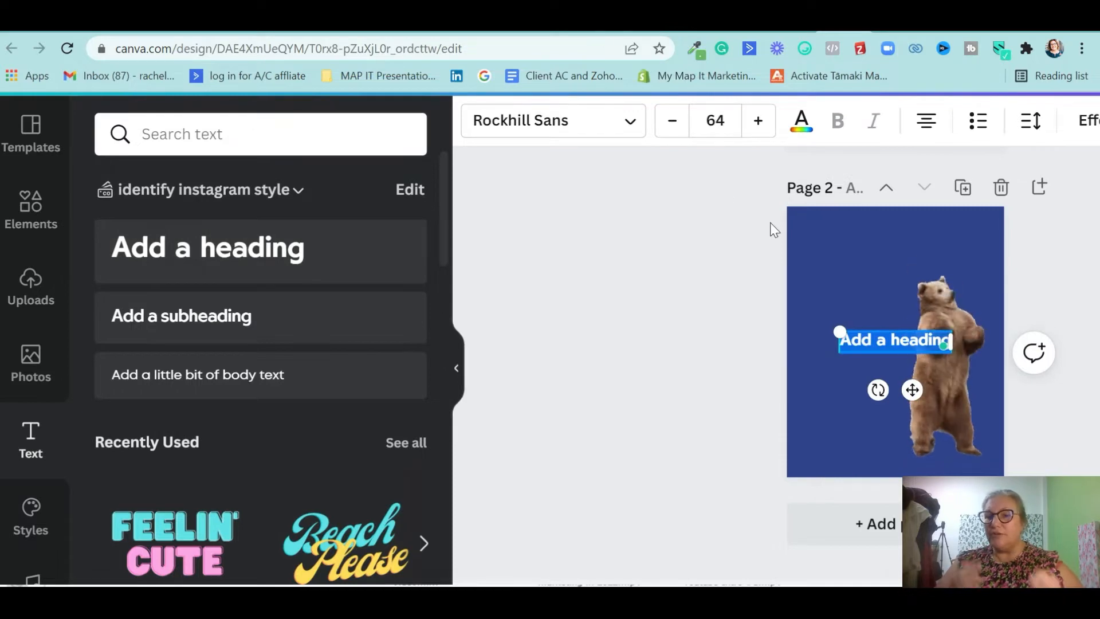
{"action": "key", "text": "Caps_Lock"}
{"action": "type", "text": "LO"}
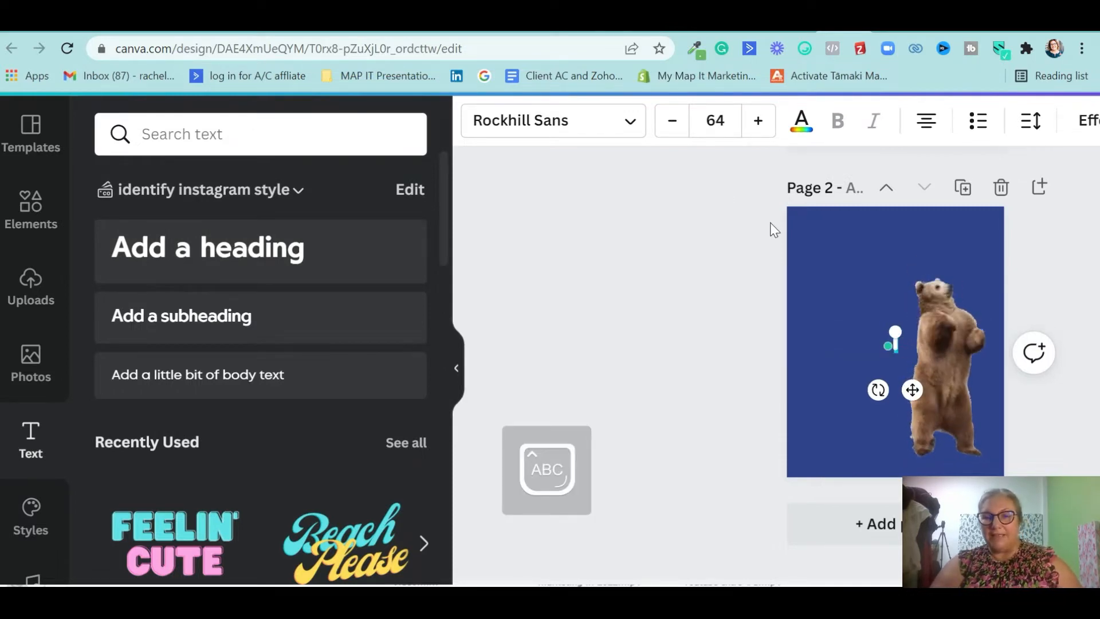
{"action": "type", "text": "dance like"}
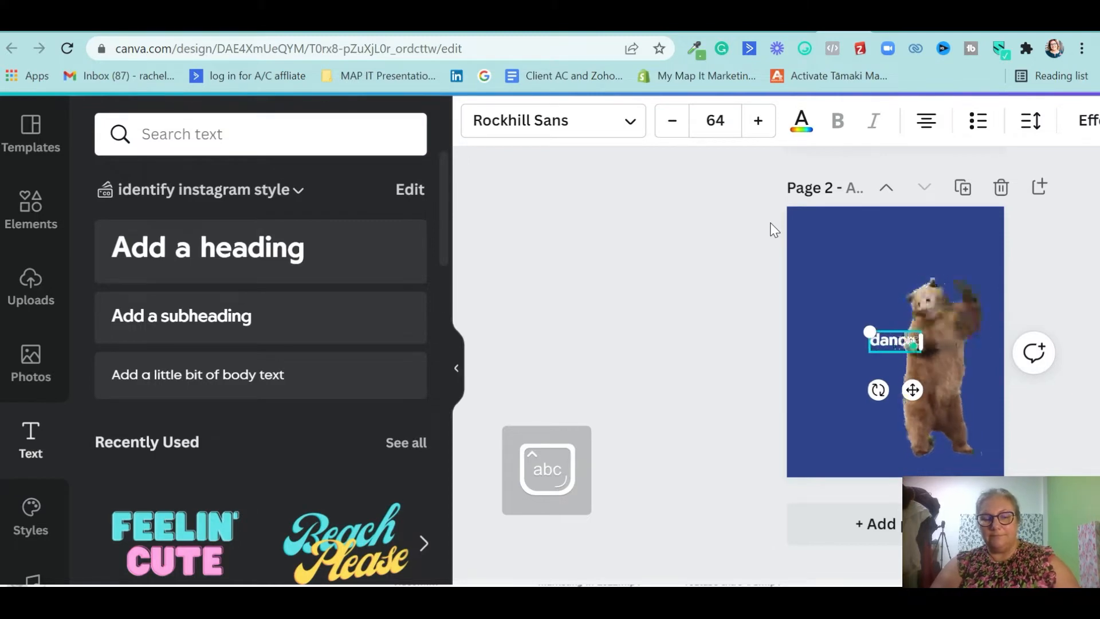
{"action": "type", "text": " a bear"}
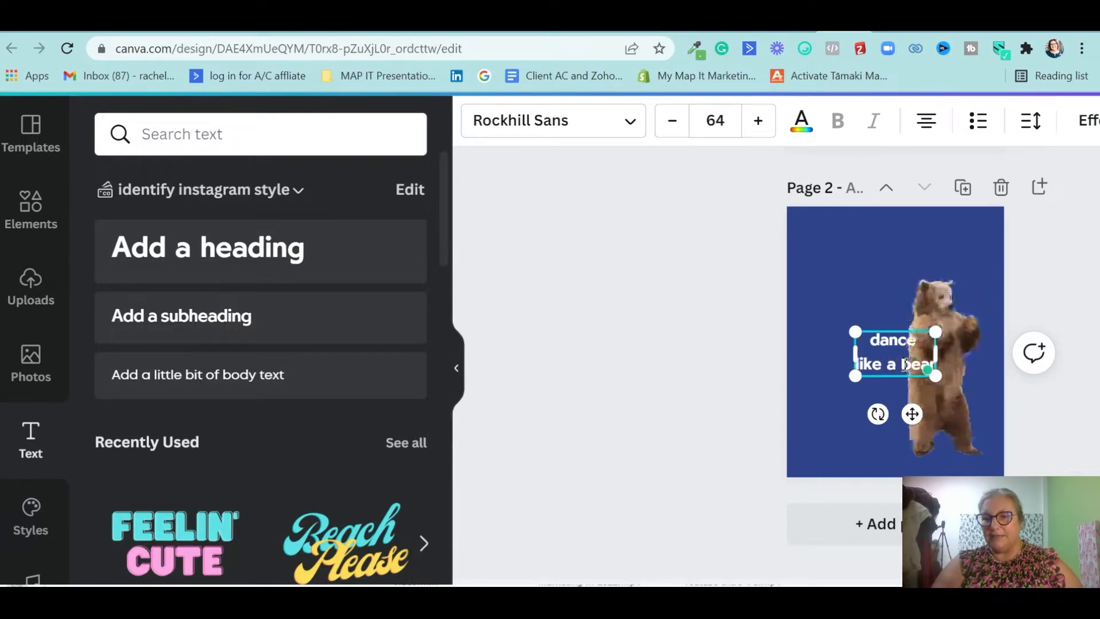
Enlarge the heading to font size 183 on three lines and position it so that it overlaps the bear
{"action": "left_click_drag", "start_coordinate": [826, 259], "coordinate": [791, 227]}
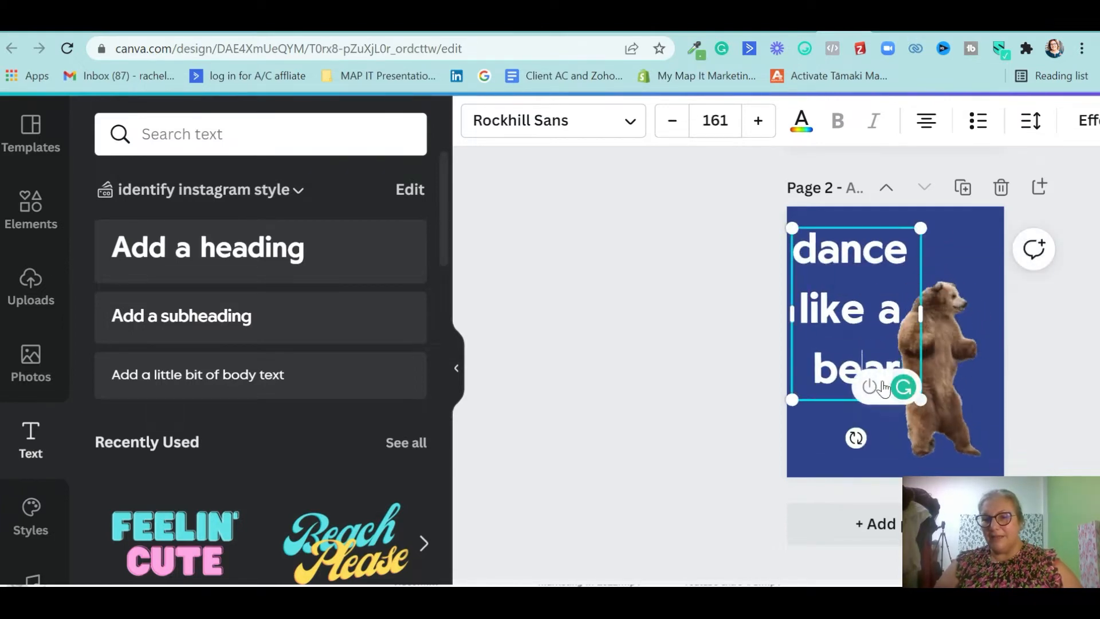
{"action": "left_click", "coordinate": [675, 387]}
{"action": "left_click_drag", "start_coordinate": [827, 331], "coordinate": [874, 360]}
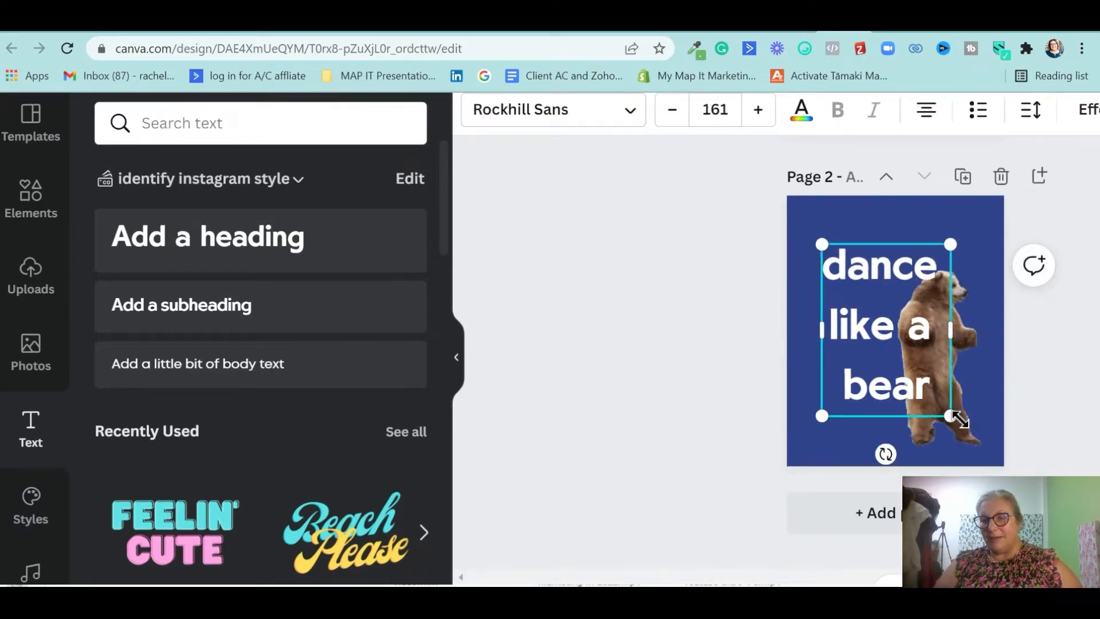
{"action": "left_click_drag", "start_coordinate": [952, 416], "coordinate": [974, 430]}
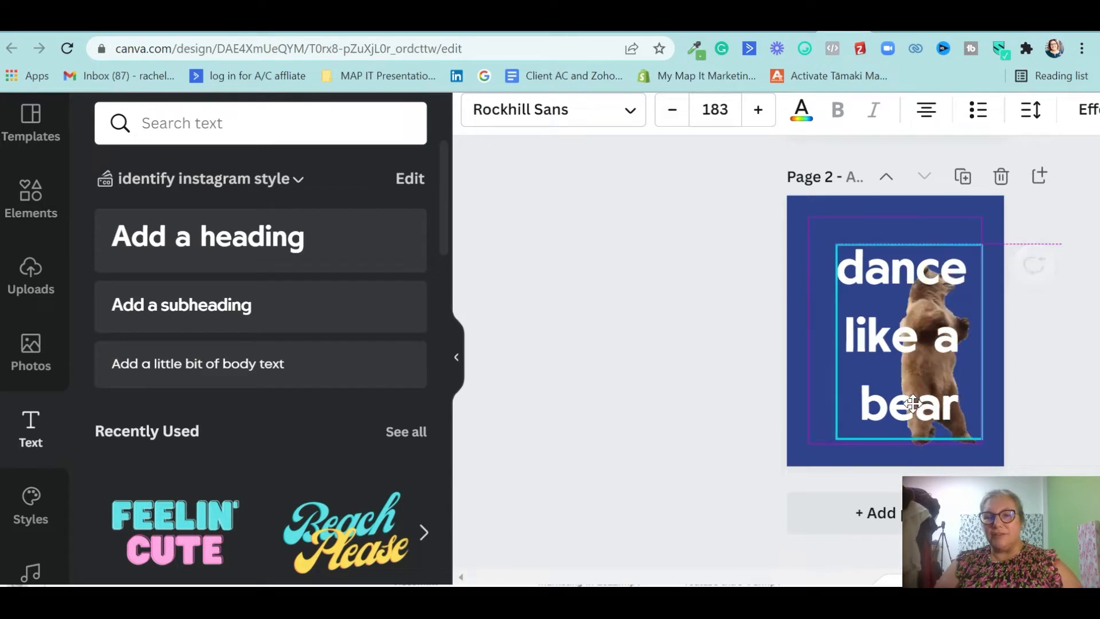
{"action": "left_click", "coordinate": [708, 373]}
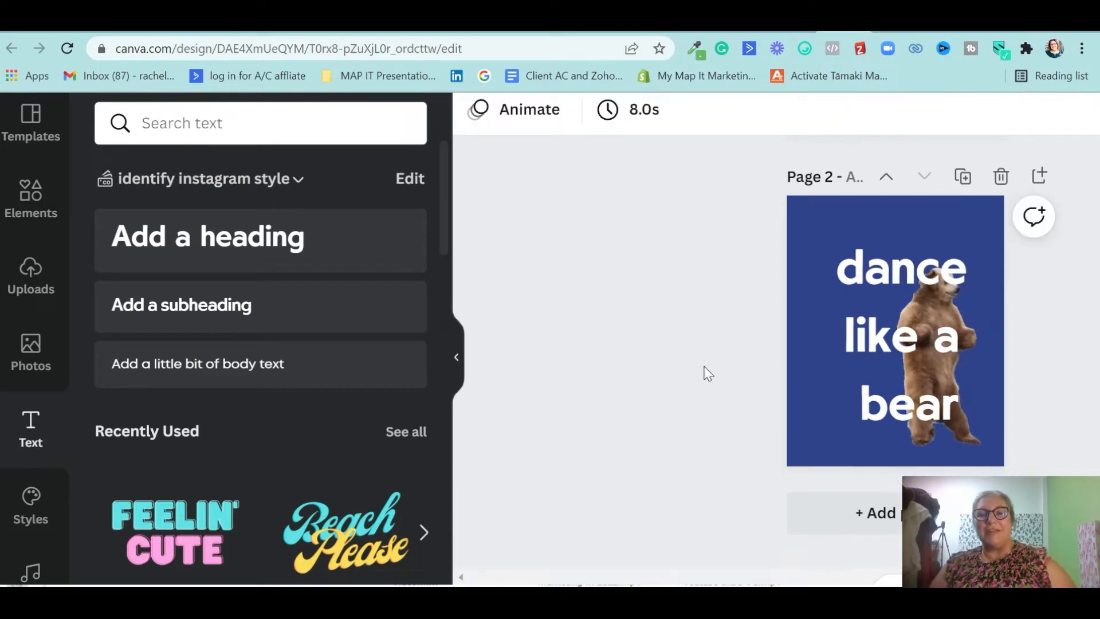
Reduce the heading's line spacing to 1.13 and move the text down over the bear's body
{"action": "left_click", "coordinate": [900, 380]}
{"action": "left_click_drag", "start_coordinate": [912, 377], "coordinate": [900, 372]}
{"action": "left_click", "coordinate": [1029, 113]}
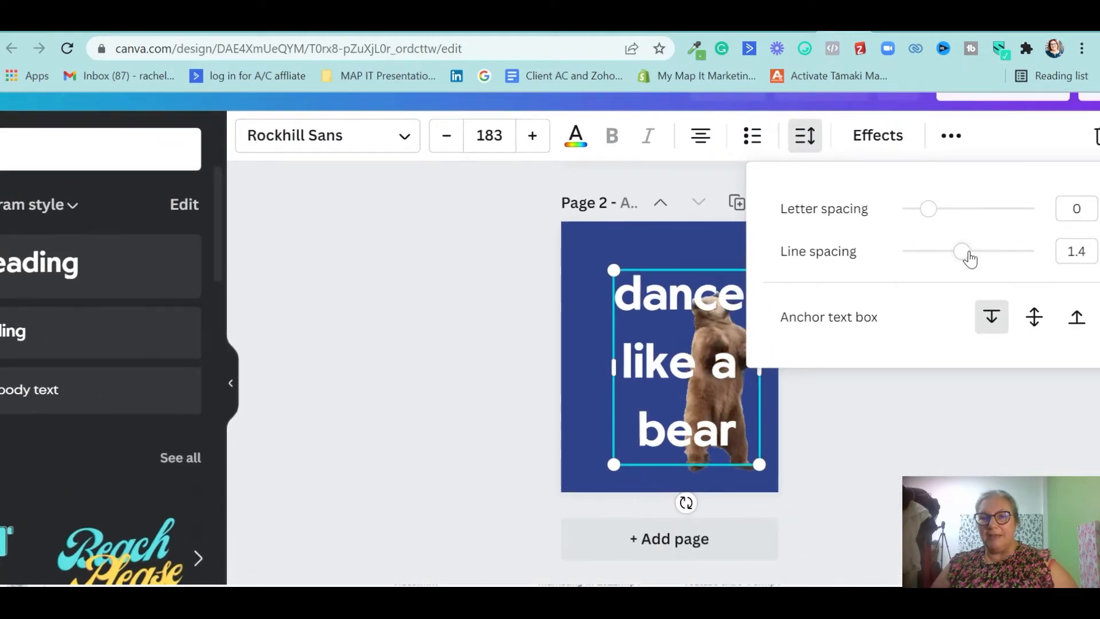
{"action": "left_click_drag", "start_coordinate": [968, 253], "coordinate": [924, 258]}
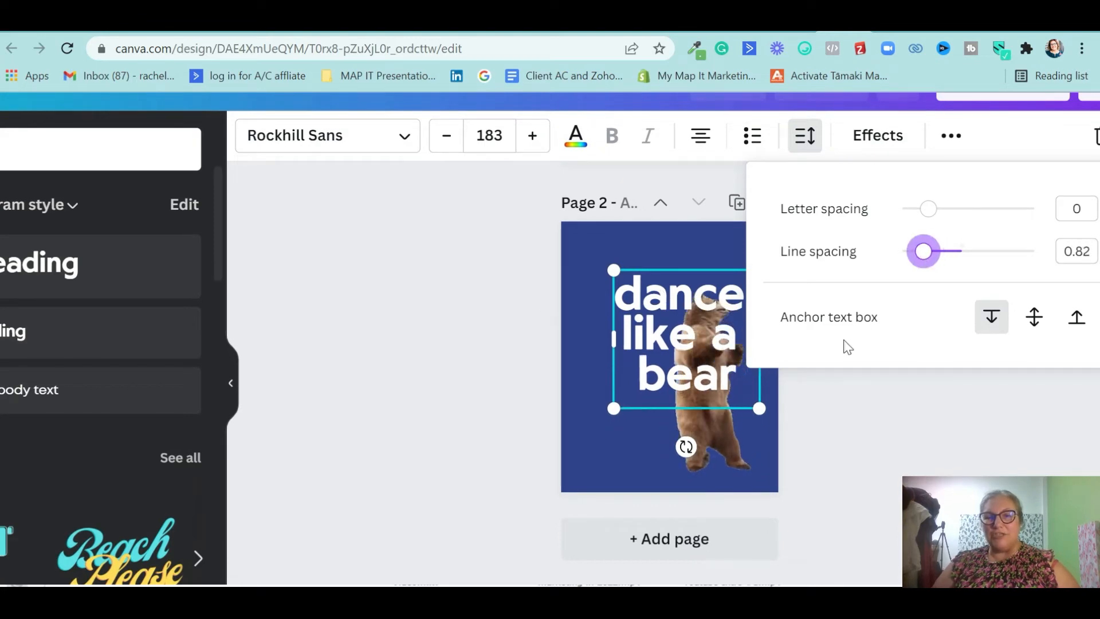
{"action": "left_click_drag", "start_coordinate": [926, 259], "coordinate": [944, 262]}
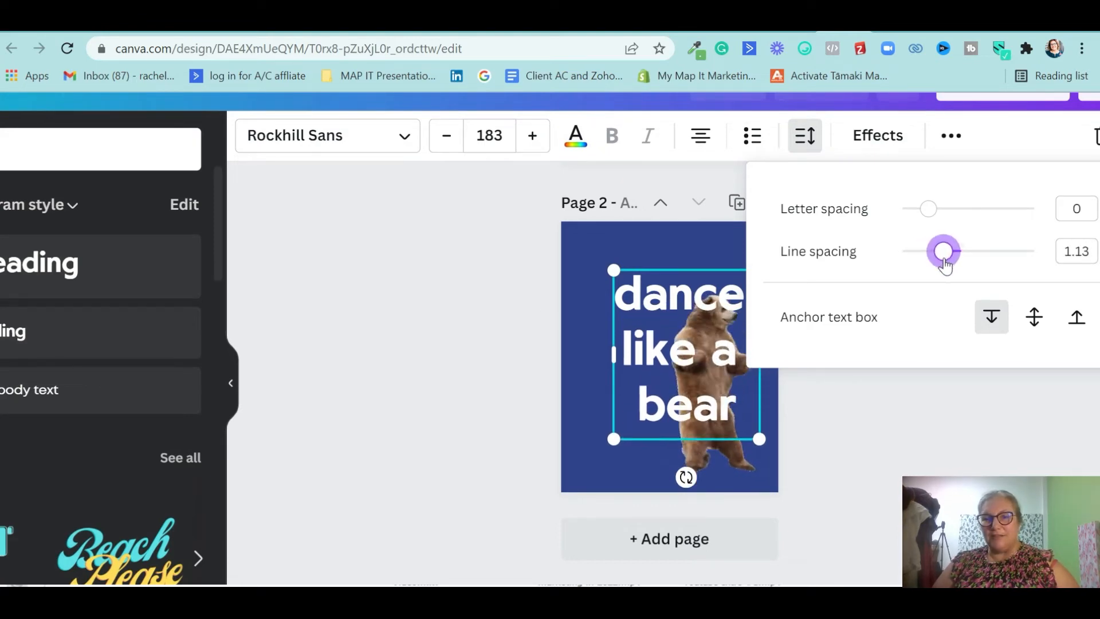
{"action": "left_click", "coordinate": [410, 320]}
{"action": "left_click_drag", "start_coordinate": [636, 396], "coordinate": [633, 409]}
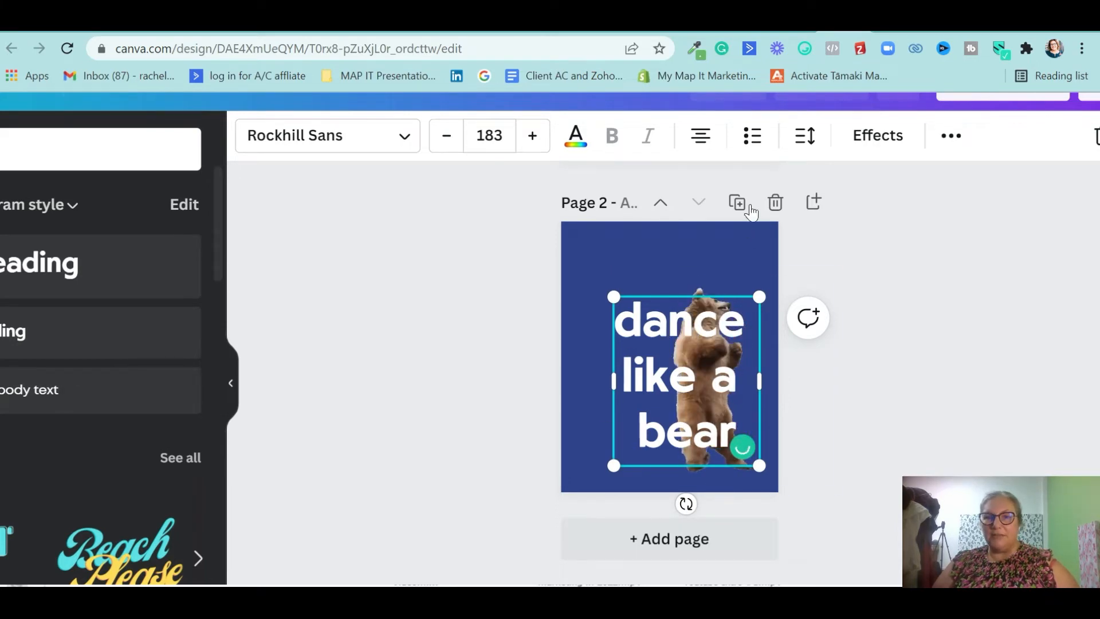
Duplicate the heading and move the copy up toward the page's upper-left corner
{"action": "left_click", "coordinate": [946, 143]}
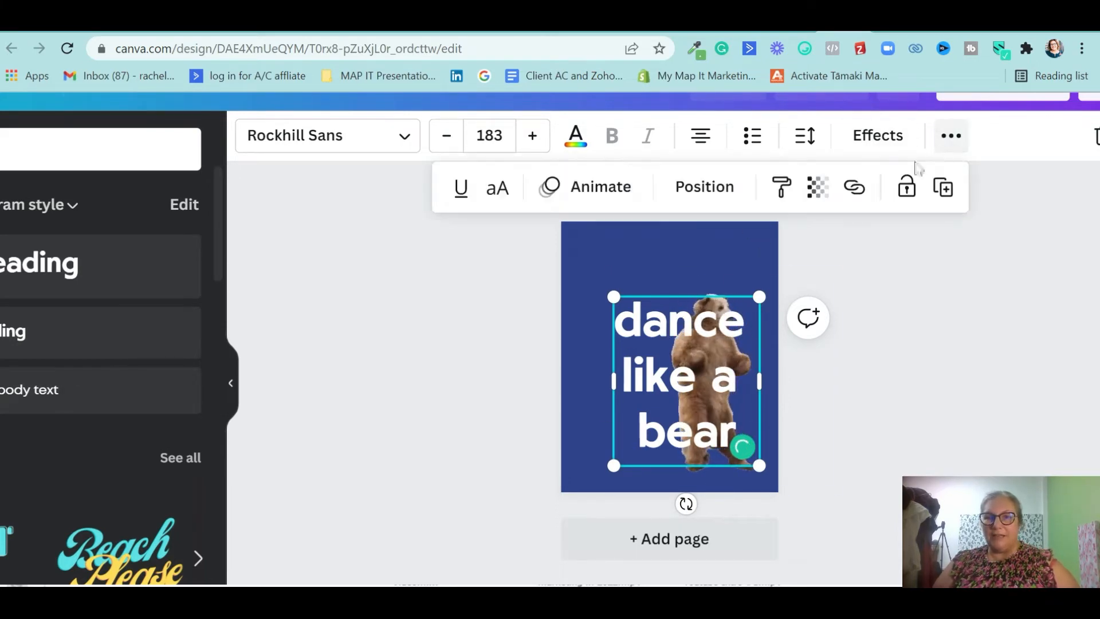
{"action": "left_click", "coordinate": [943, 191]}
{"action": "left_click_drag", "start_coordinate": [706, 378], "coordinate": [638, 309]}
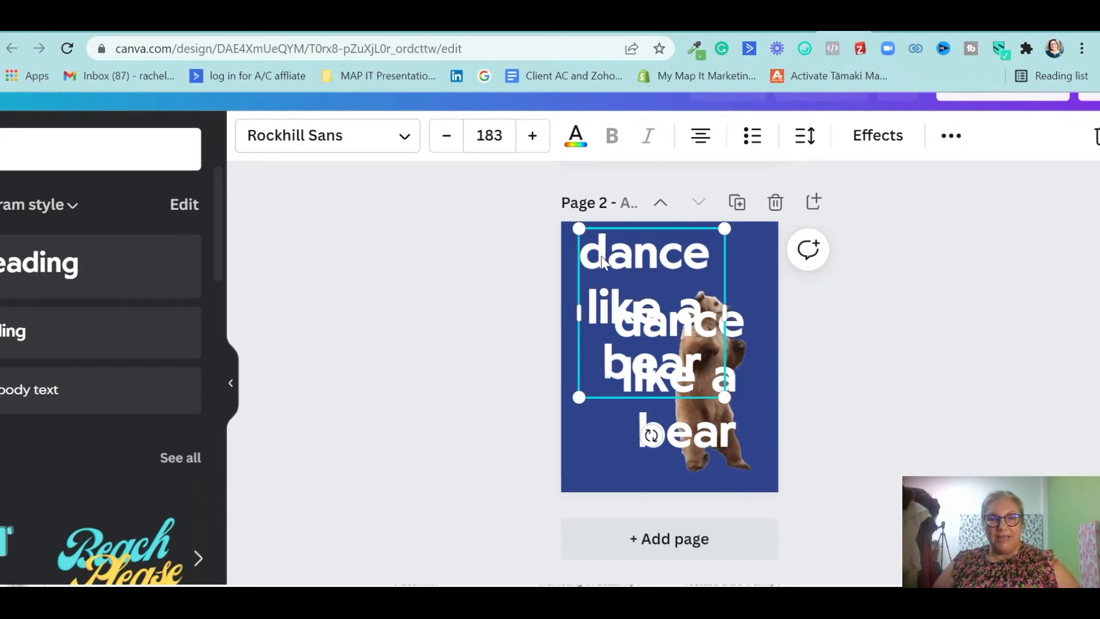
Apply the Hollow text effect to the lower heading that overlaps the bear
{"action": "left_click", "coordinate": [665, 373]}
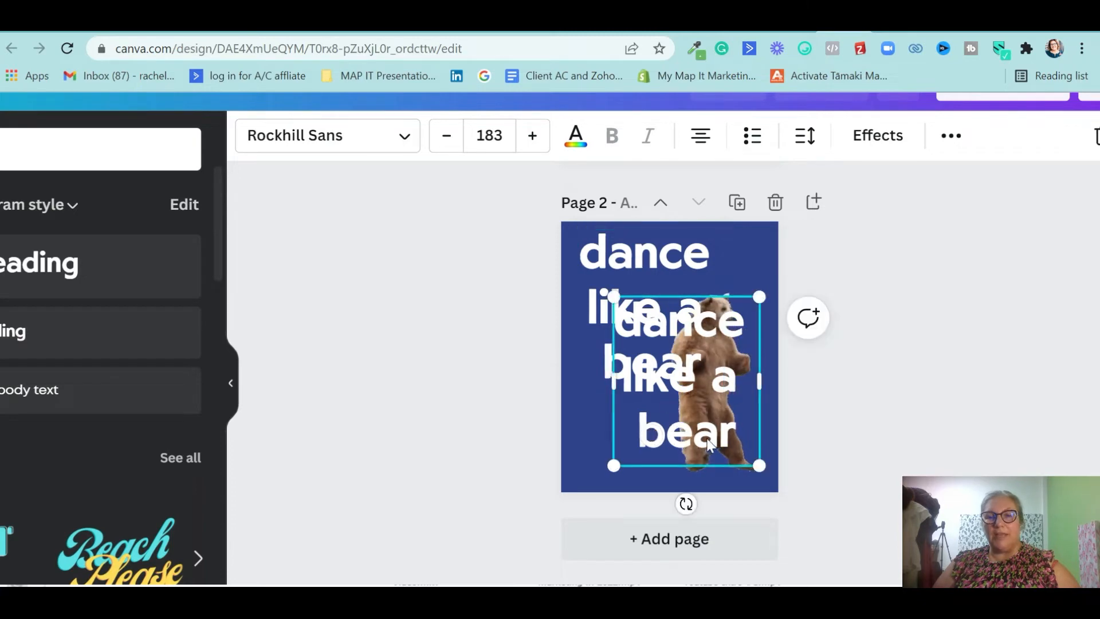
{"action": "left_click", "coordinate": [890, 142]}
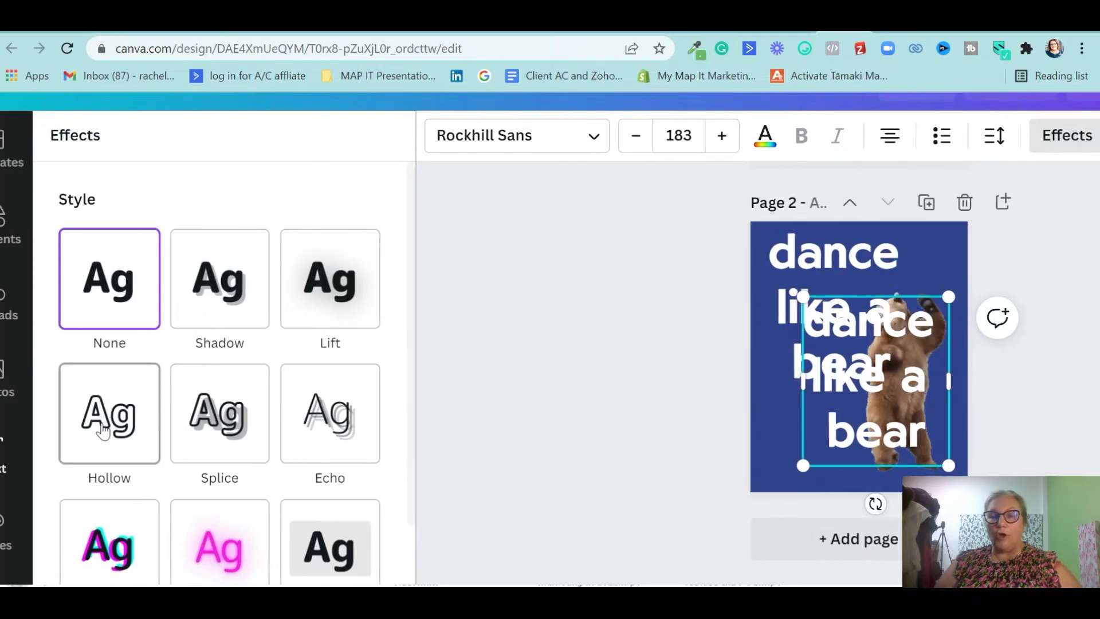
{"action": "left_click", "coordinate": [103, 430]}
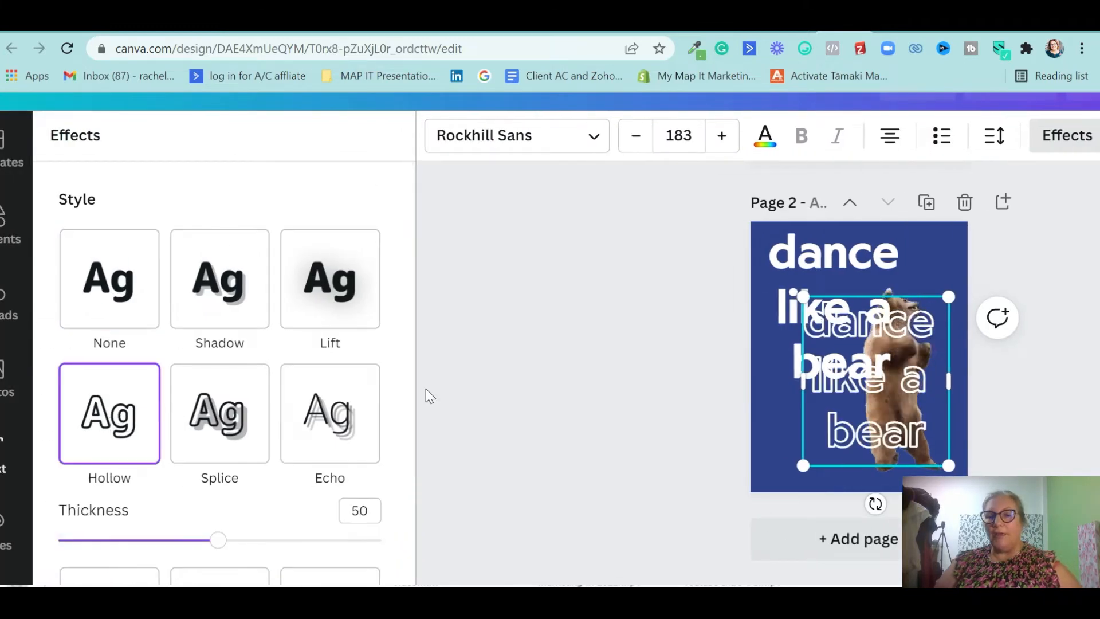
{"action": "left_click", "coordinate": [672, 370]}
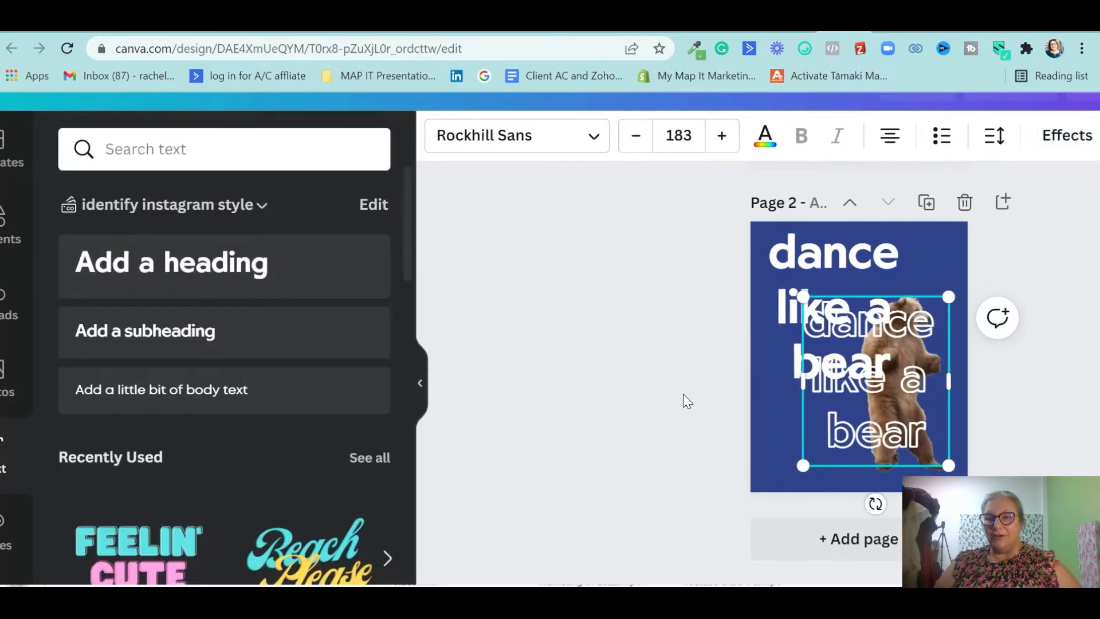
{"action": "scroll", "coordinate": [684, 396], "scroll_direction": "right", "scroll_amount": 2}
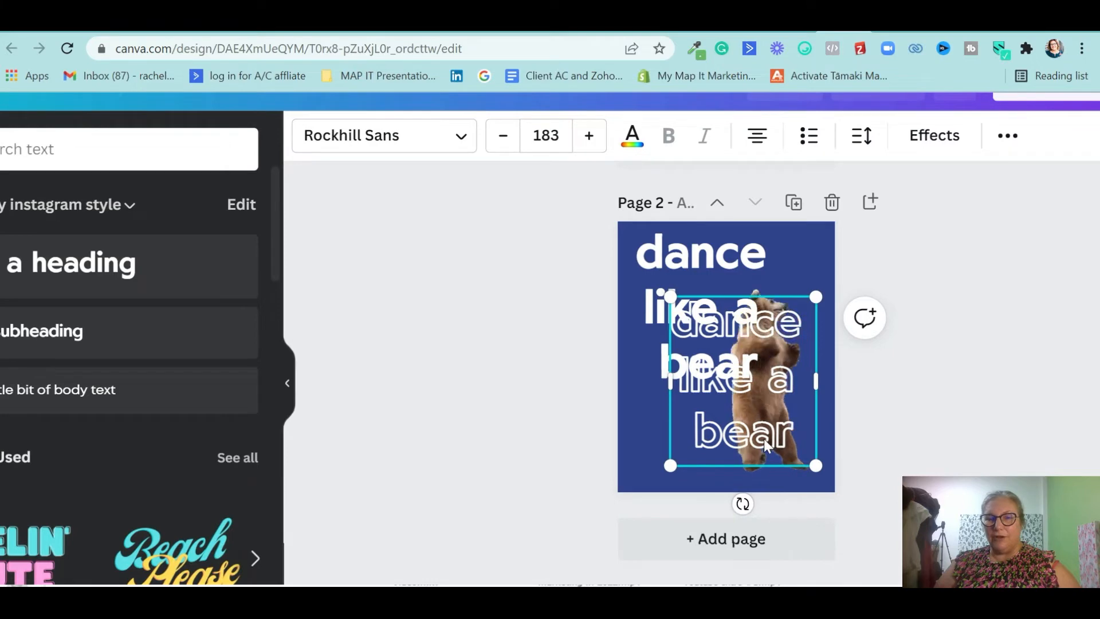
Send the solid heading backwards behind the bear and align it exactly with the hollow heading
{"action": "left_click", "coordinate": [659, 262]}
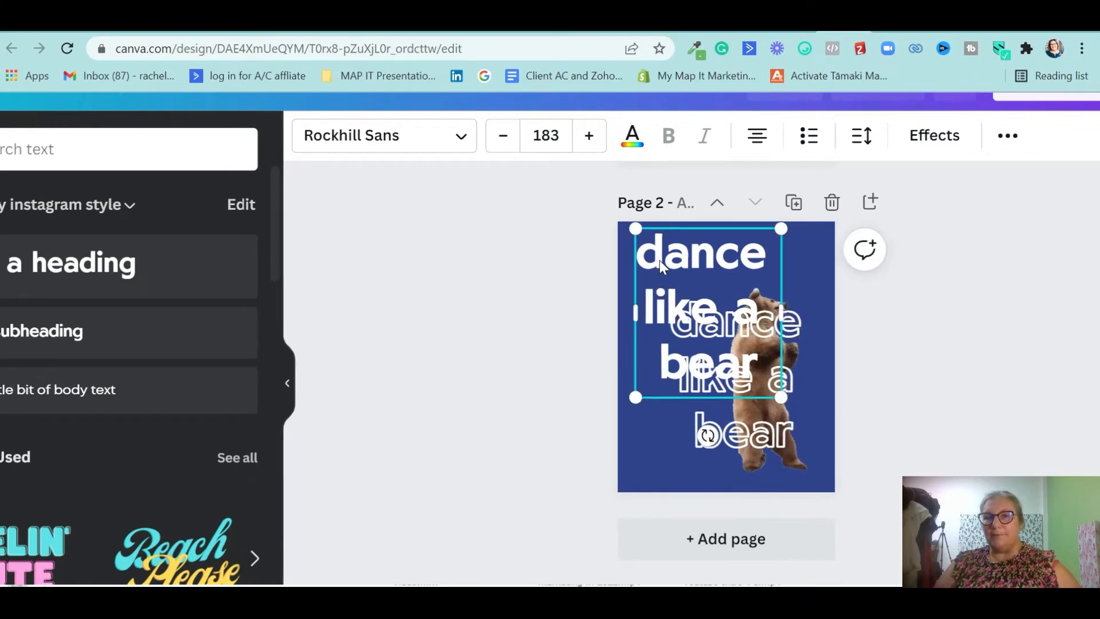
{"action": "left_click", "coordinate": [1004, 137]}
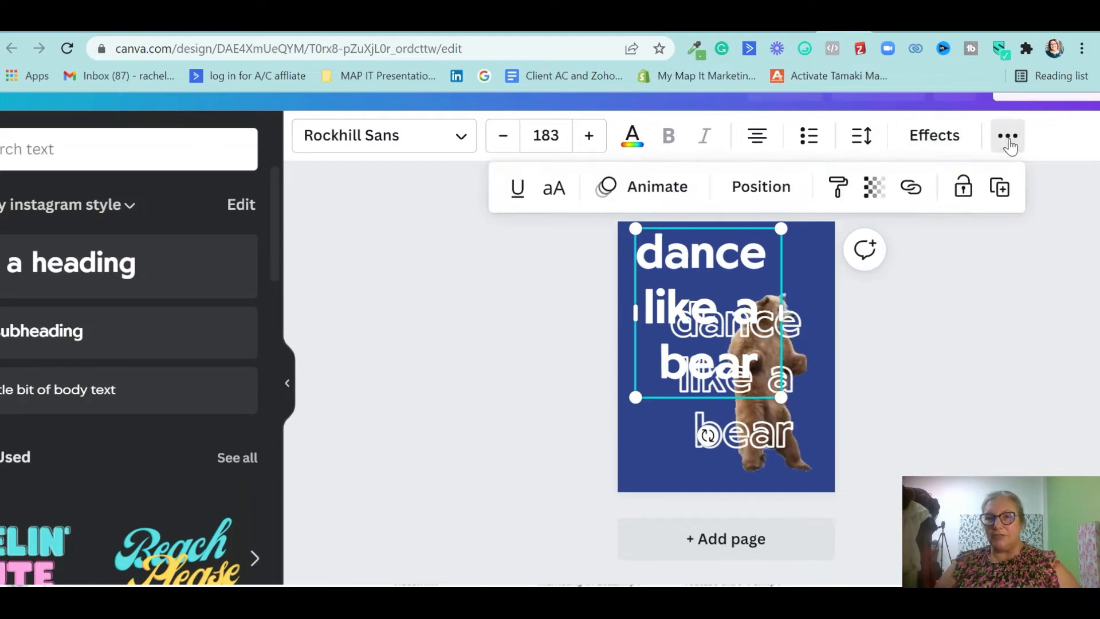
{"action": "left_click", "coordinate": [756, 191]}
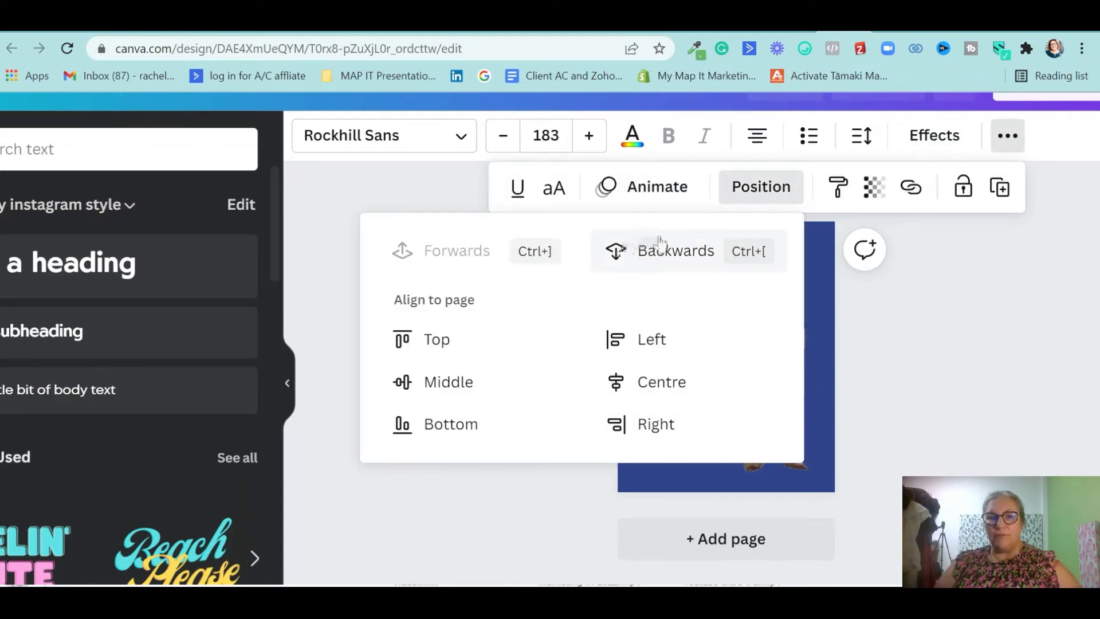
{"action": "left_click", "coordinate": [673, 255]}
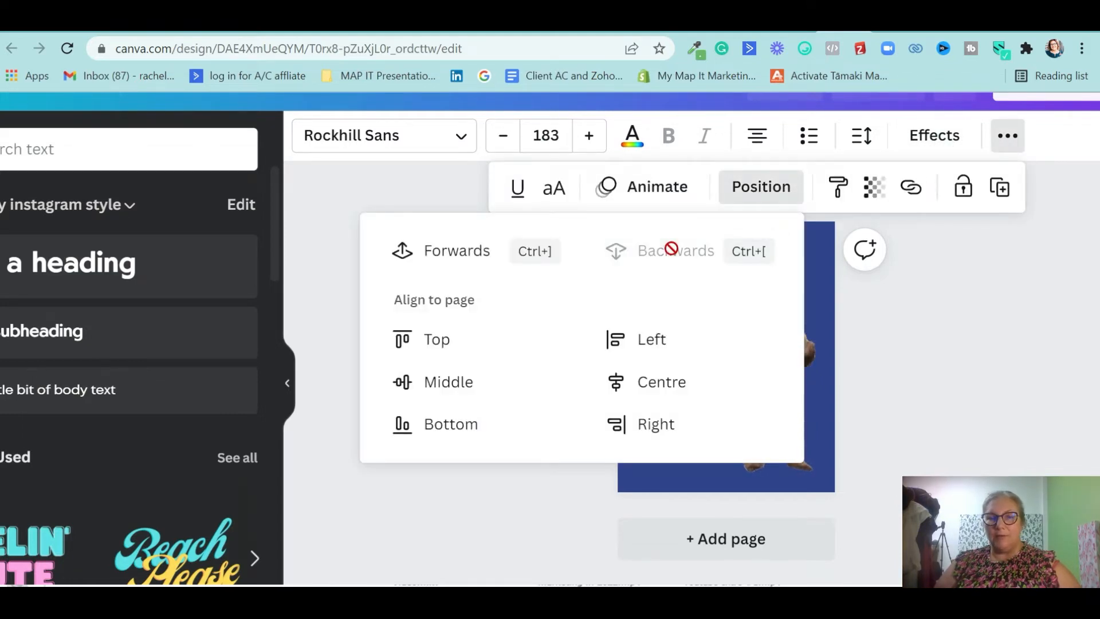
{"action": "left_click", "coordinate": [489, 497]}
{"action": "left_click_drag", "start_coordinate": [666, 294], "coordinate": [701, 355]}
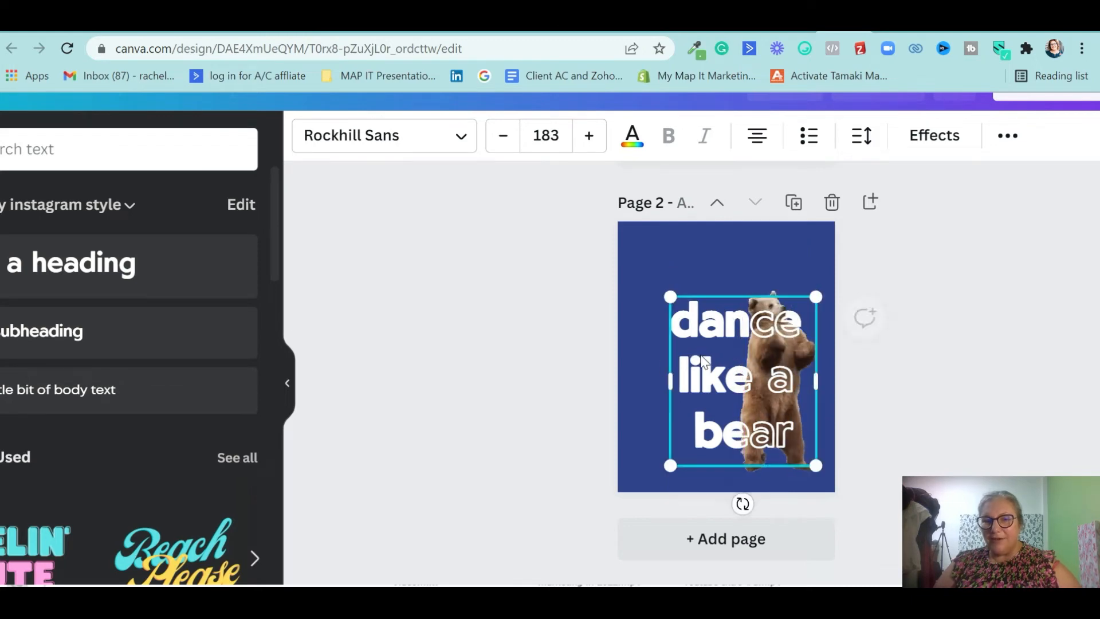
{"action": "left_click", "coordinate": [567, 383]}
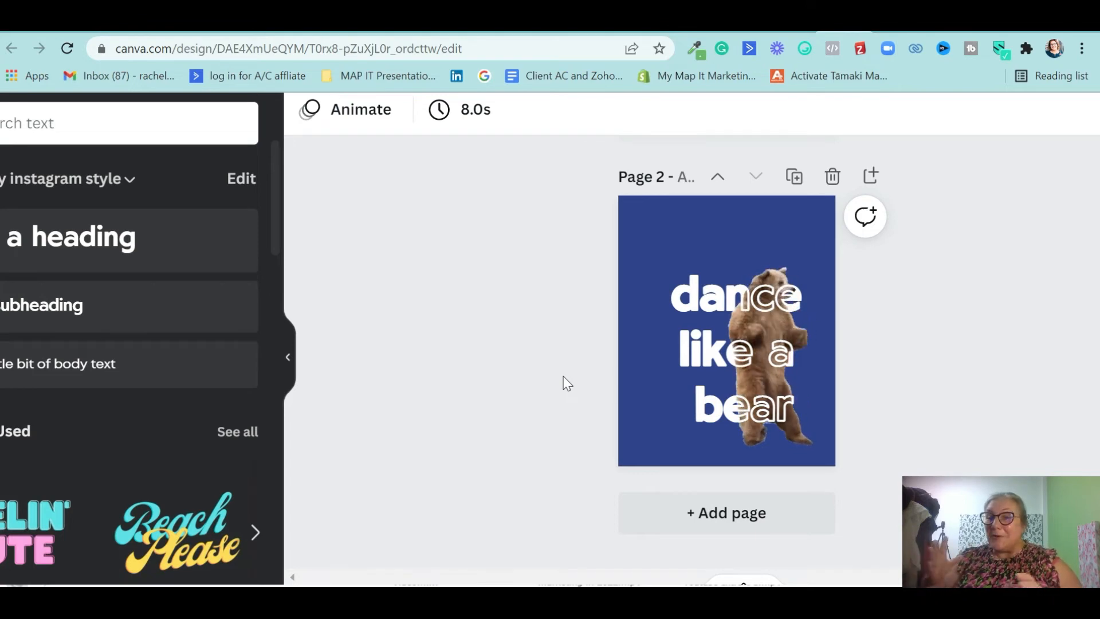
Enlarge the bear GIF to nearly the full page height so it stands behind the middle of the hollow text
{"action": "left_click", "coordinate": [773, 275]}
{"action": "mouse_move", "coordinate": [772, 270]}
{"action": "left_mouse_down"}
{"action": "mouse_move", "coordinate": [759, 273]}
{"action": "mouse_move", "coordinate": [773, 272]}
{"action": "left_mouse_up"}
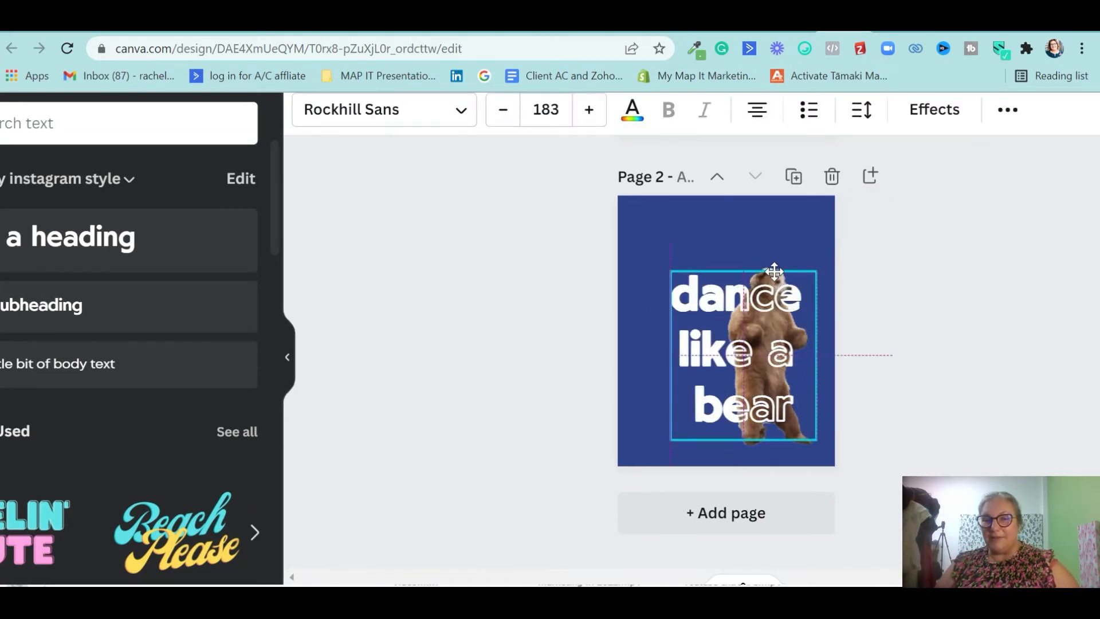
{"action": "left_click", "coordinate": [595, 296]}
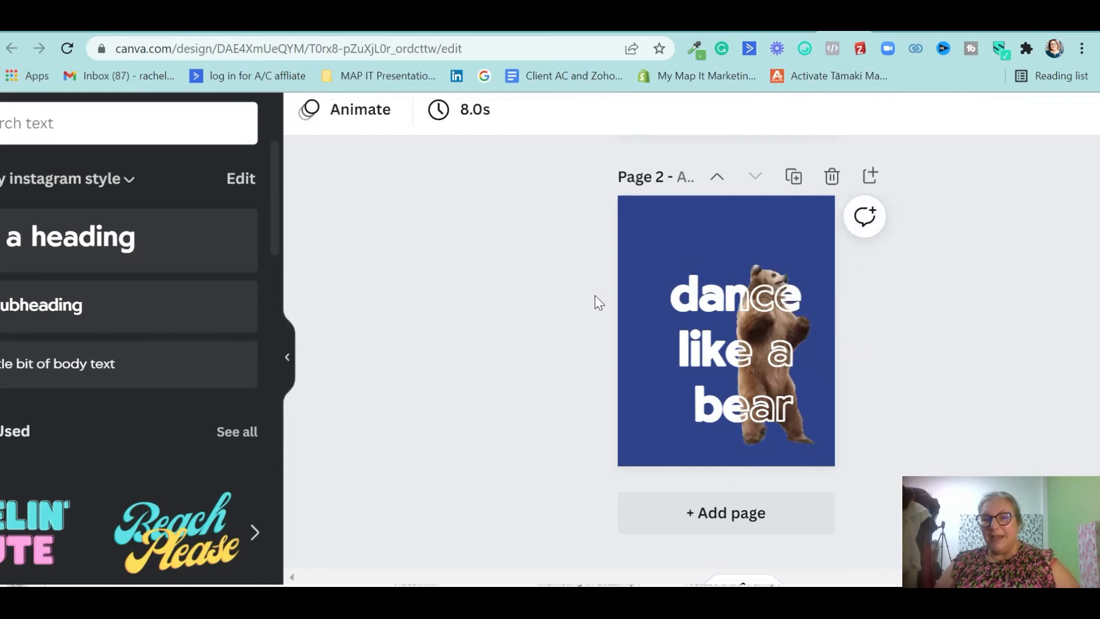
{"action": "left_click", "coordinate": [772, 241]}
{"action": "left_click", "coordinate": [772, 273]}
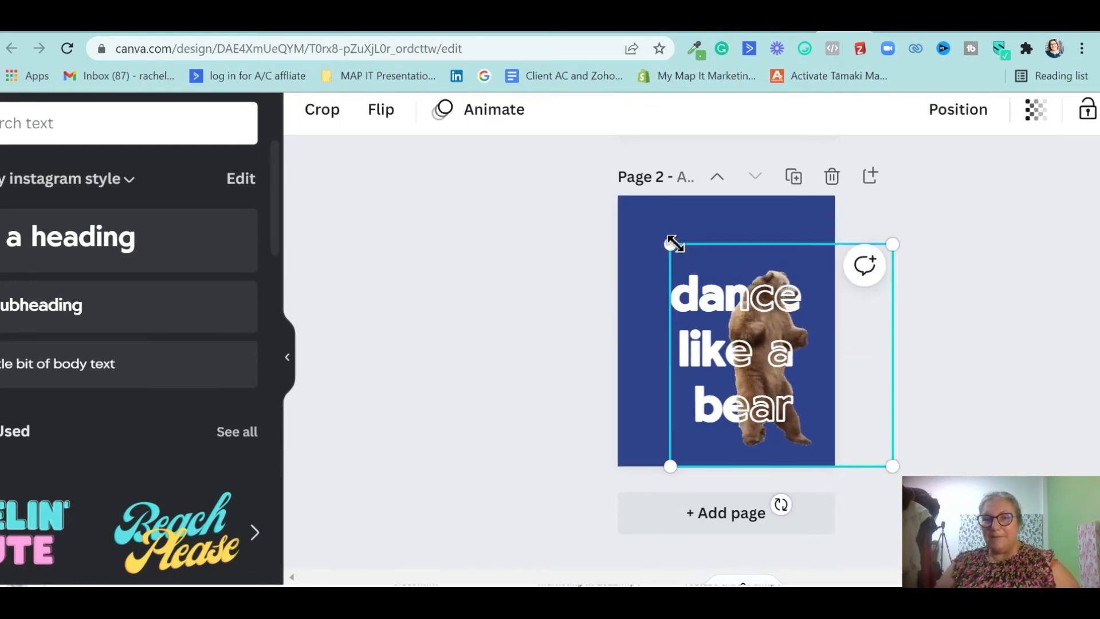
{"action": "left_click_drag", "start_coordinate": [664, 240], "coordinate": [576, 233]}
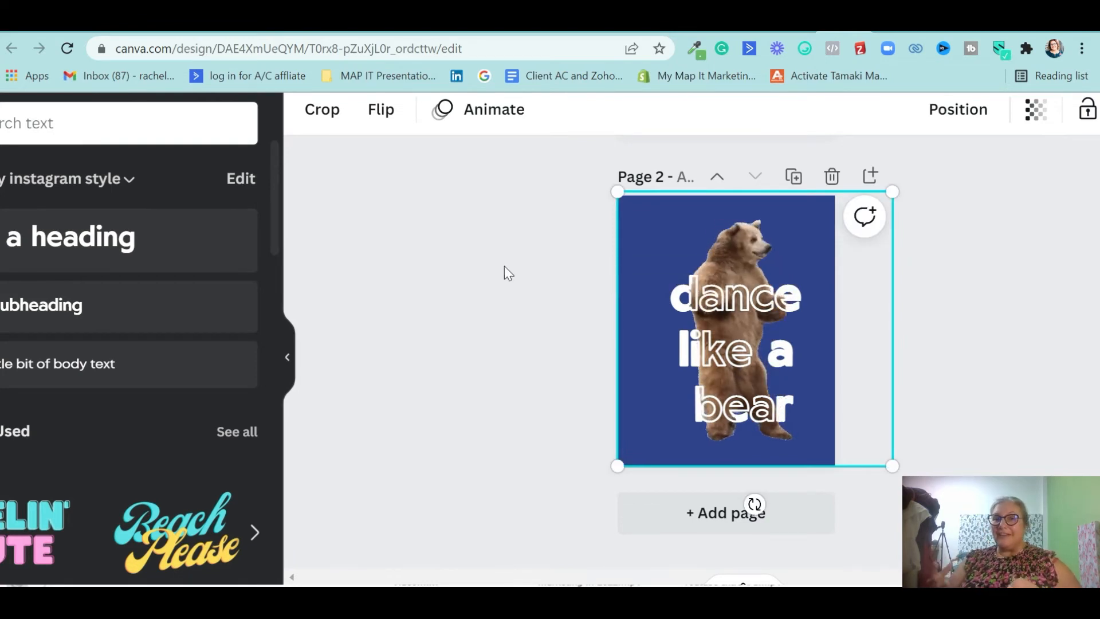
{"action": "left_click", "coordinate": [504, 267]}
{"action": "scroll", "coordinate": [504, 266], "scroll_direction": "up", "scroll_amount": 2}
{"action": "scroll", "coordinate": [504, 267], "scroll_direction": "up", "scroll_amount": 2}
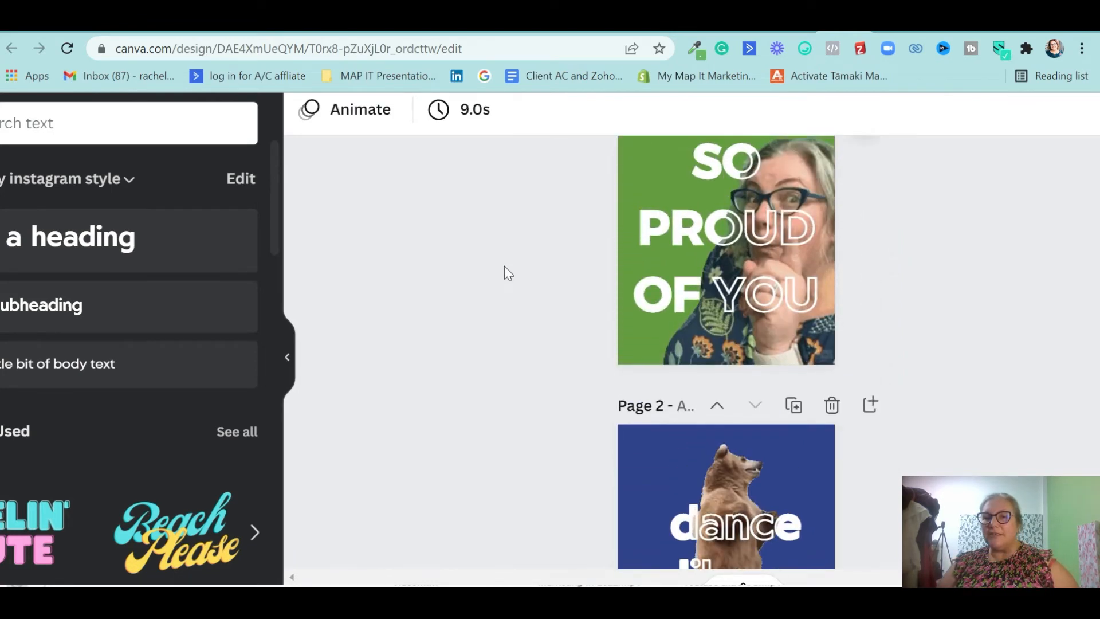
Delete the bear GIF from page 2, keeping both copies of the heading
{"action": "scroll", "coordinate": [504, 267], "scroll_direction": "down", "scroll_amount": 2}
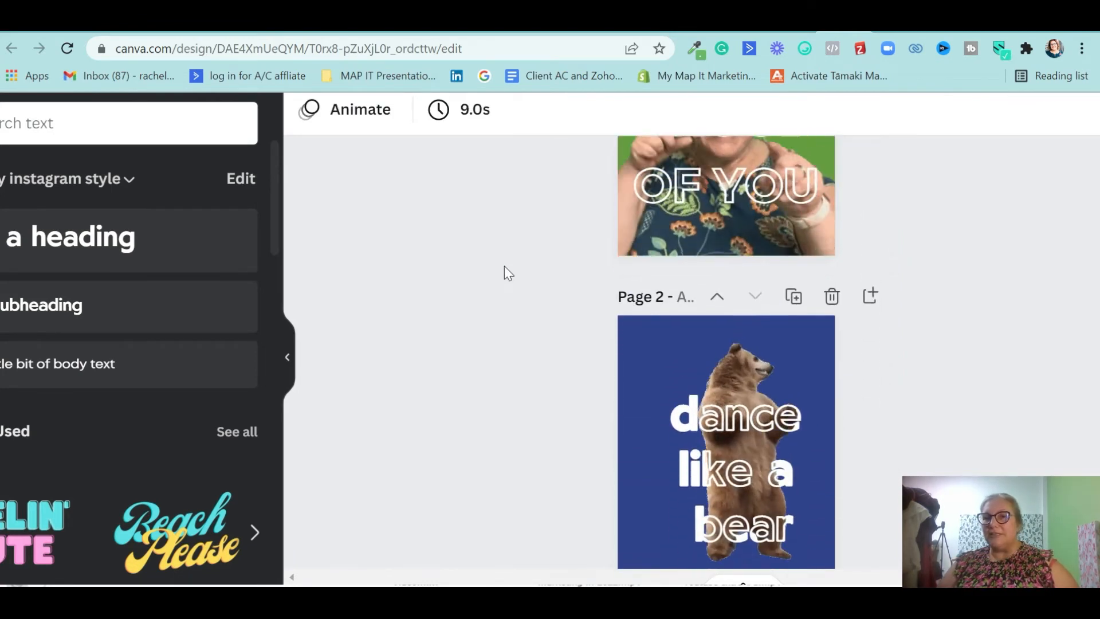
{"action": "left_click", "coordinate": [808, 332]}
{"action": "scroll", "coordinate": [984, 207], "scroll_direction": "up", "scroll_amount": 3}
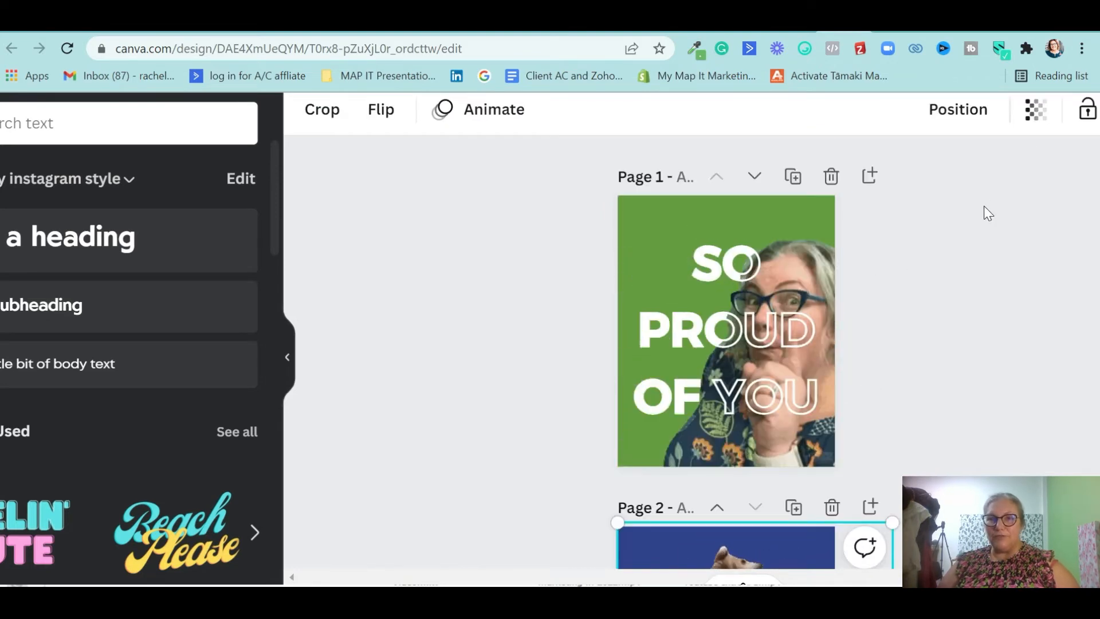
{"action": "scroll", "coordinate": [964, 234], "scroll_direction": "down", "scroll_amount": 4}
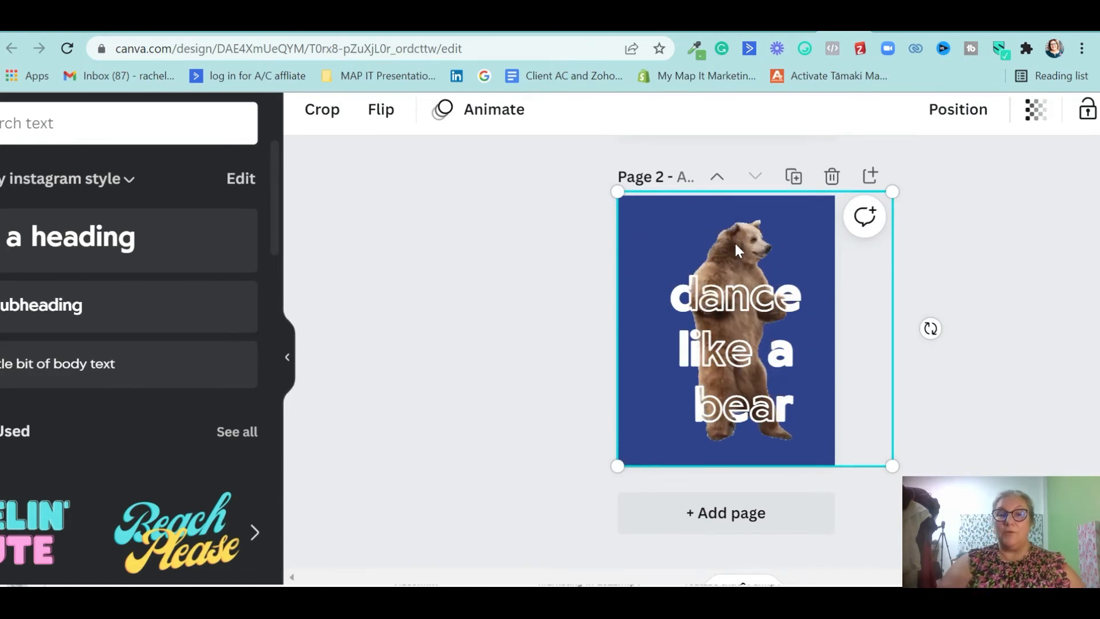
{"action": "key", "text": "Delete"}
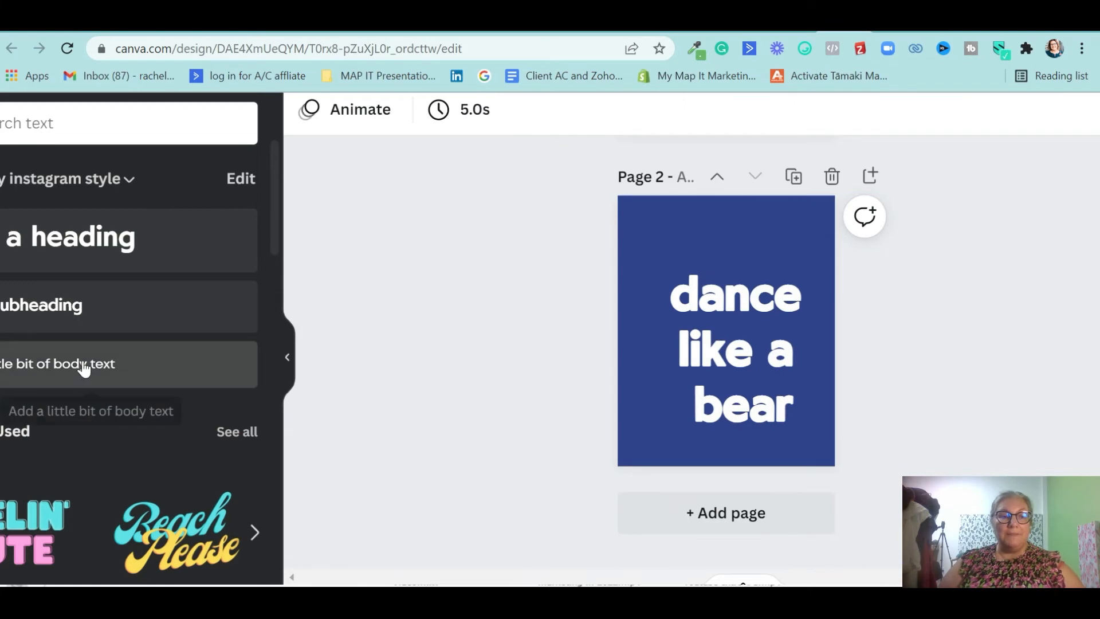
Search the elements for "bear" and add the standing brown bear graphic with the lighter belly to page 2
{"action": "scroll", "coordinate": [84, 369], "scroll_direction": "left", "scroll_amount": 3}
{"action": "left_click", "coordinate": [35, 195]}
{"action": "left_click", "coordinate": [171, 121]}
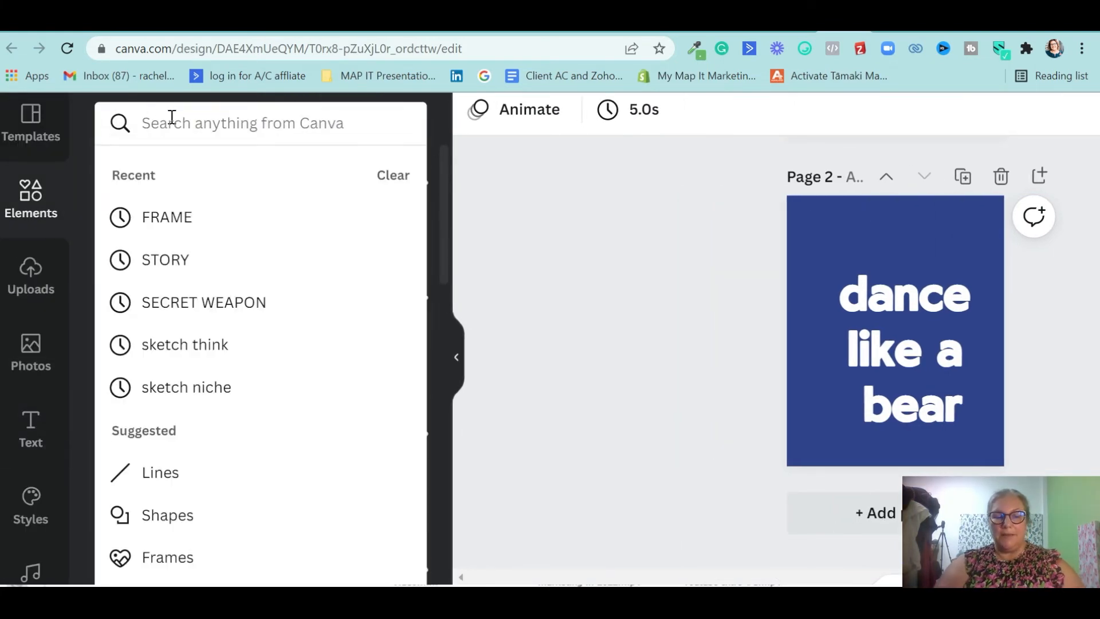
{"action": "type", "text": "bear"}
{"action": "key", "text": "Return"}
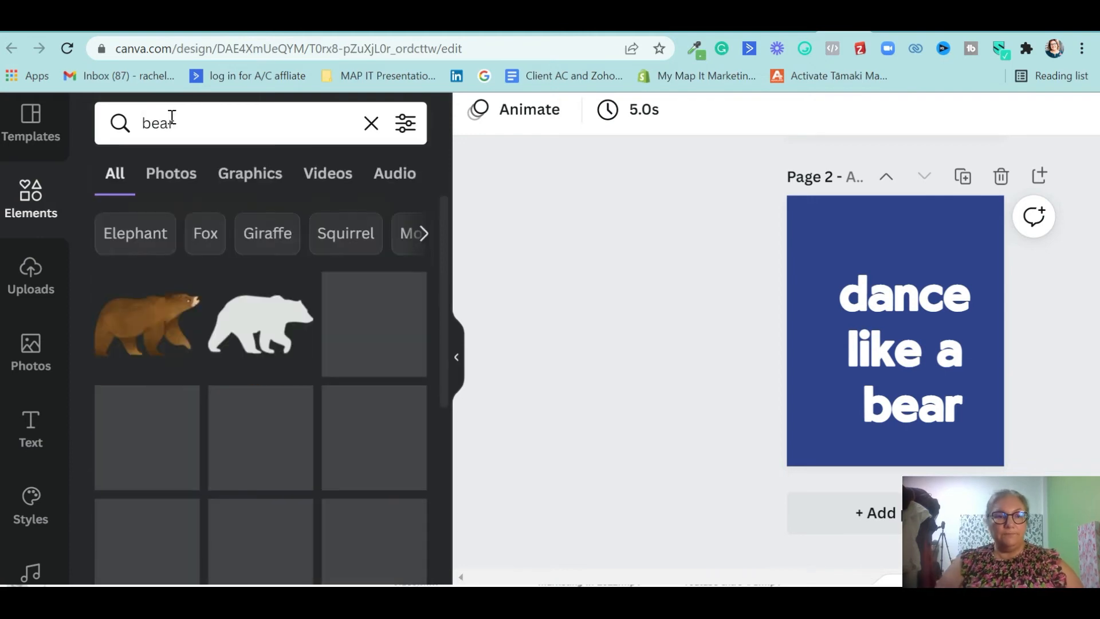
{"action": "scroll", "coordinate": [375, 440], "scroll_direction": "down", "scroll_amount": 3}
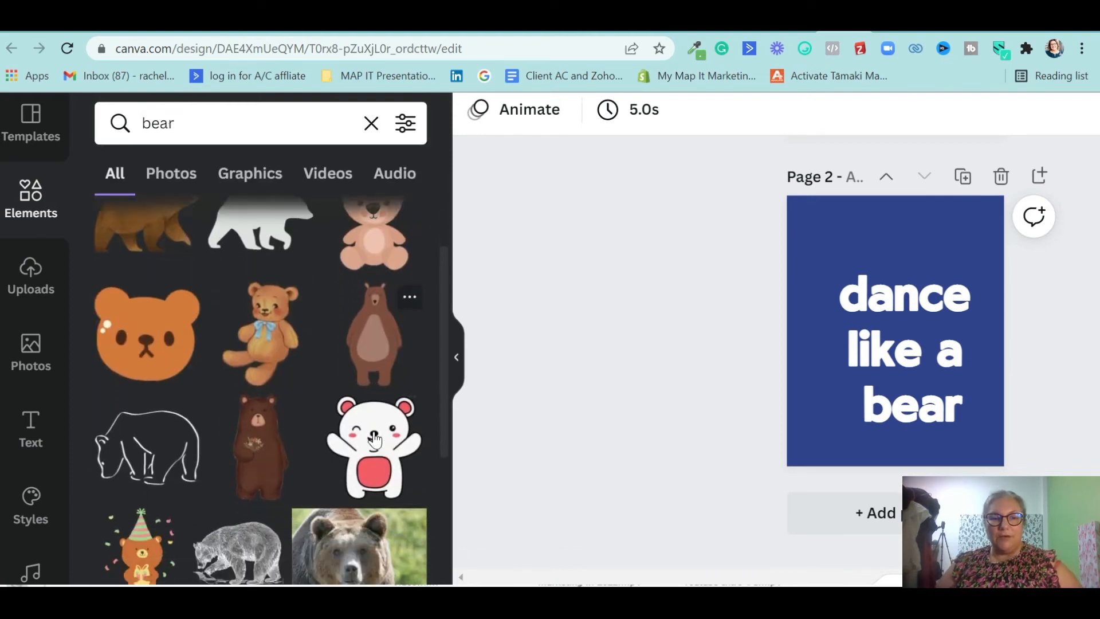
{"action": "left_click", "coordinate": [375, 331]}
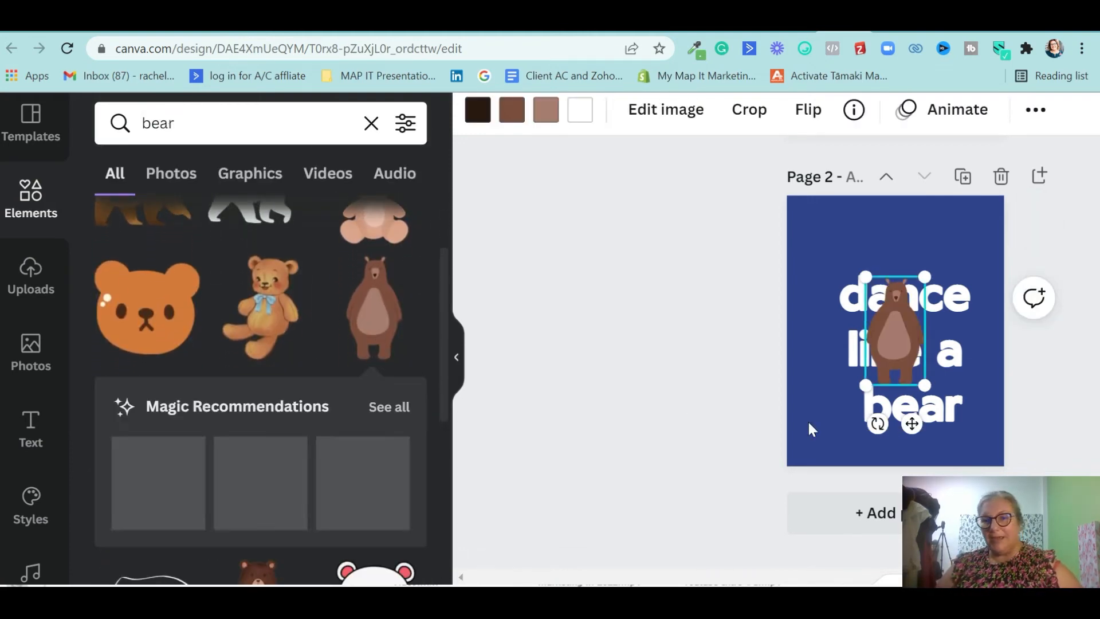
Enlarge the bear graphic to about three quarters of the page height and place it over the right part of the heading
{"action": "left_click_drag", "start_coordinate": [907, 359], "coordinate": [937, 413]}
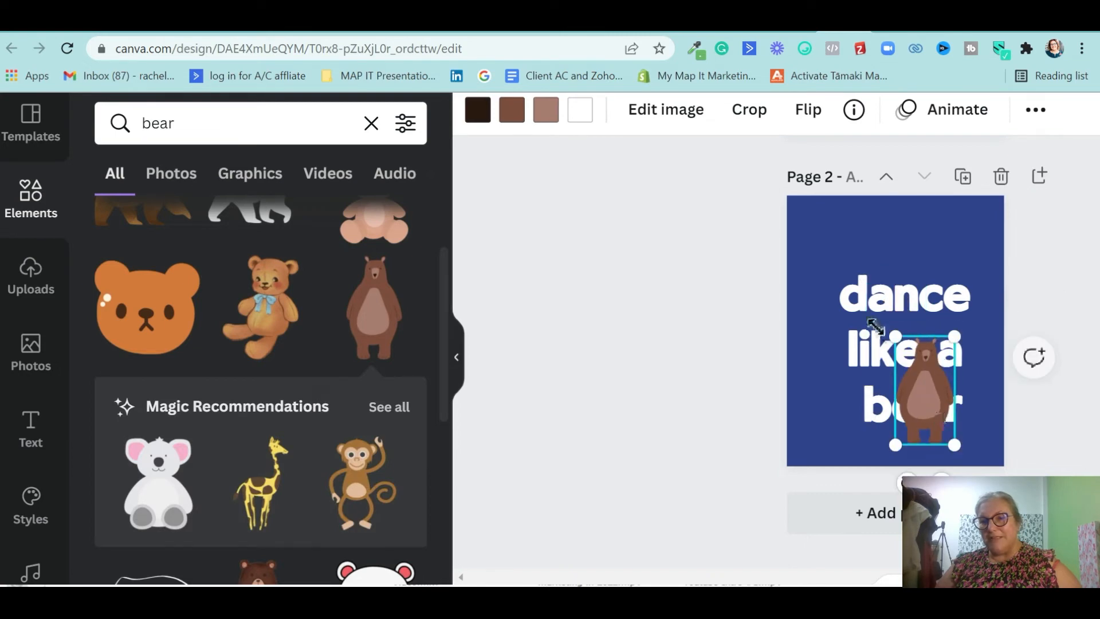
{"action": "left_click_drag", "start_coordinate": [892, 340], "coordinate": [829, 243]}
{"action": "left_click_drag", "start_coordinate": [907, 356], "coordinate": [937, 360]}
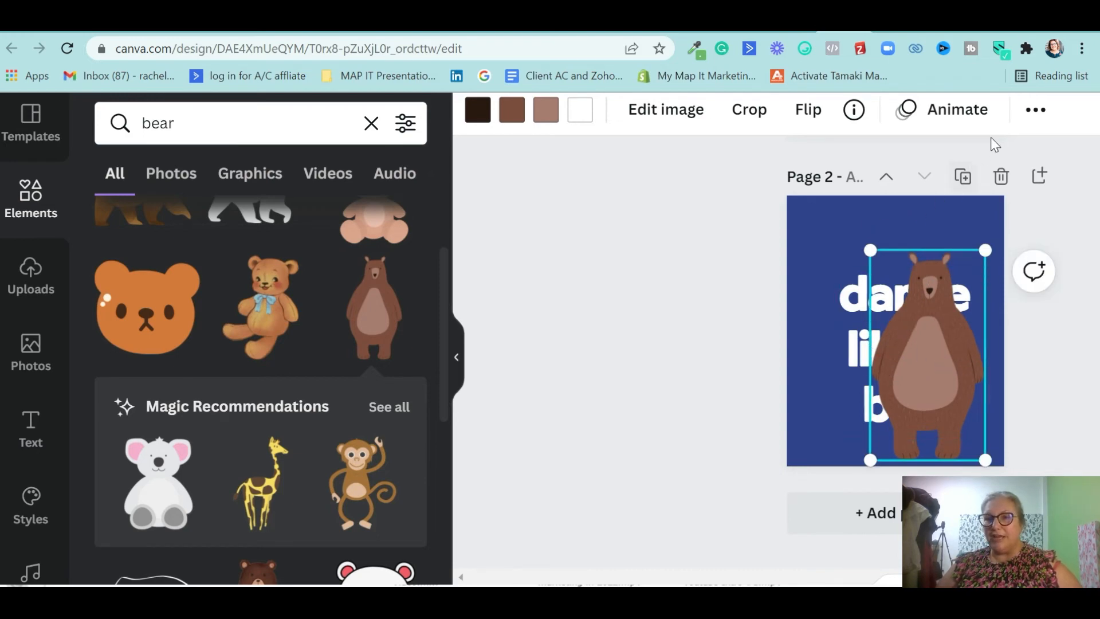
Send the bear graphic backwards one layer so it sits between the solid and hollow headings
{"action": "left_click", "coordinate": [1026, 114]}
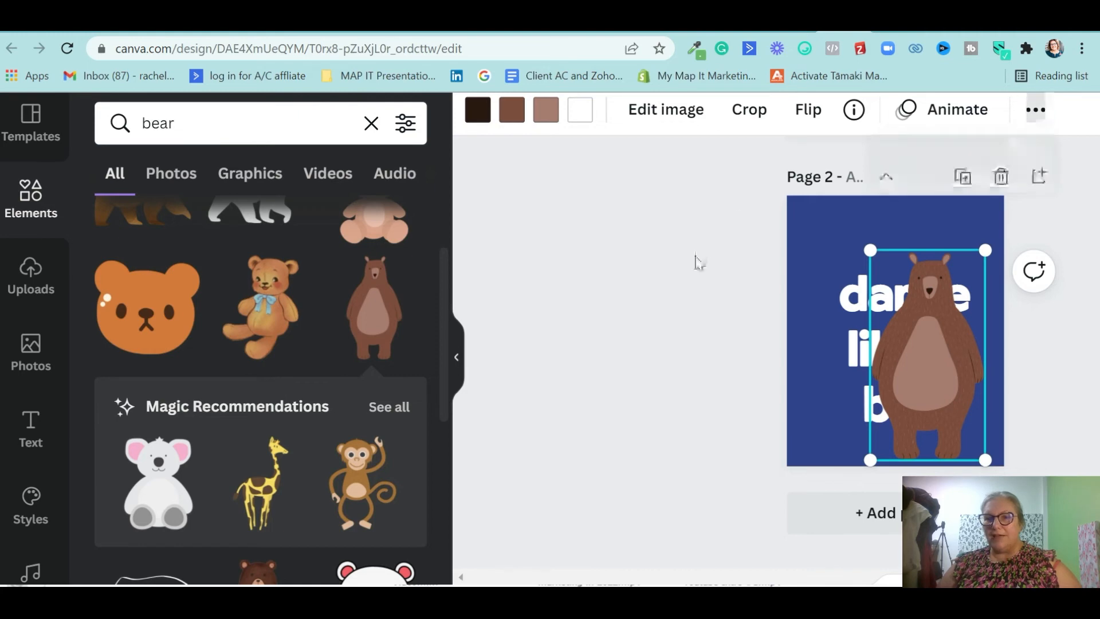
{"action": "scroll", "coordinate": [695, 256], "scroll_direction": "up", "scroll_amount": 3}
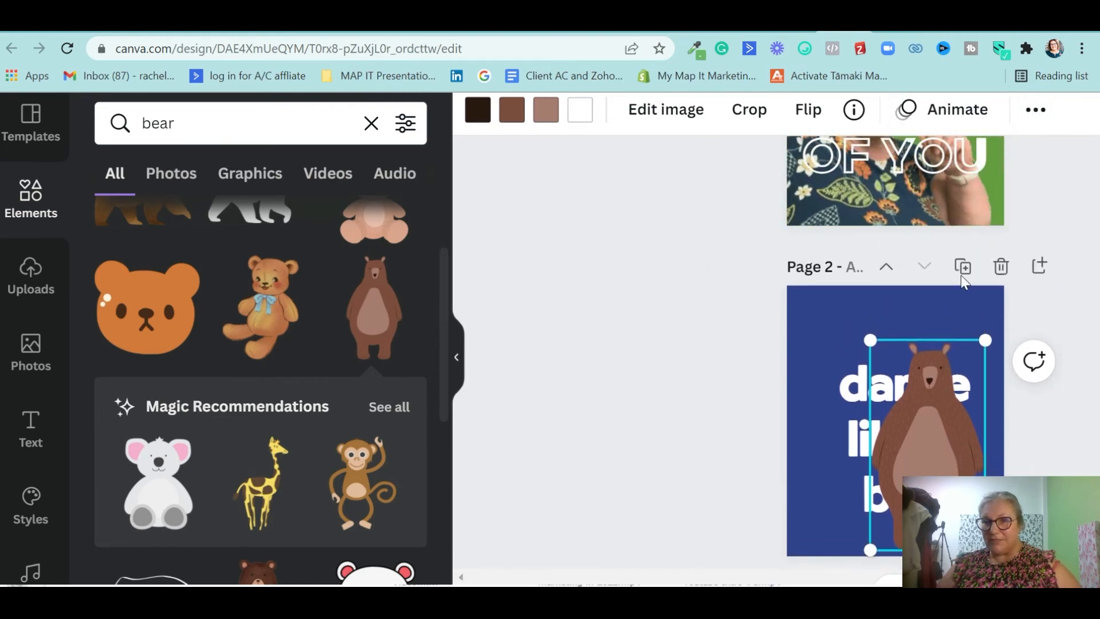
{"action": "left_click", "coordinate": [1029, 115]}
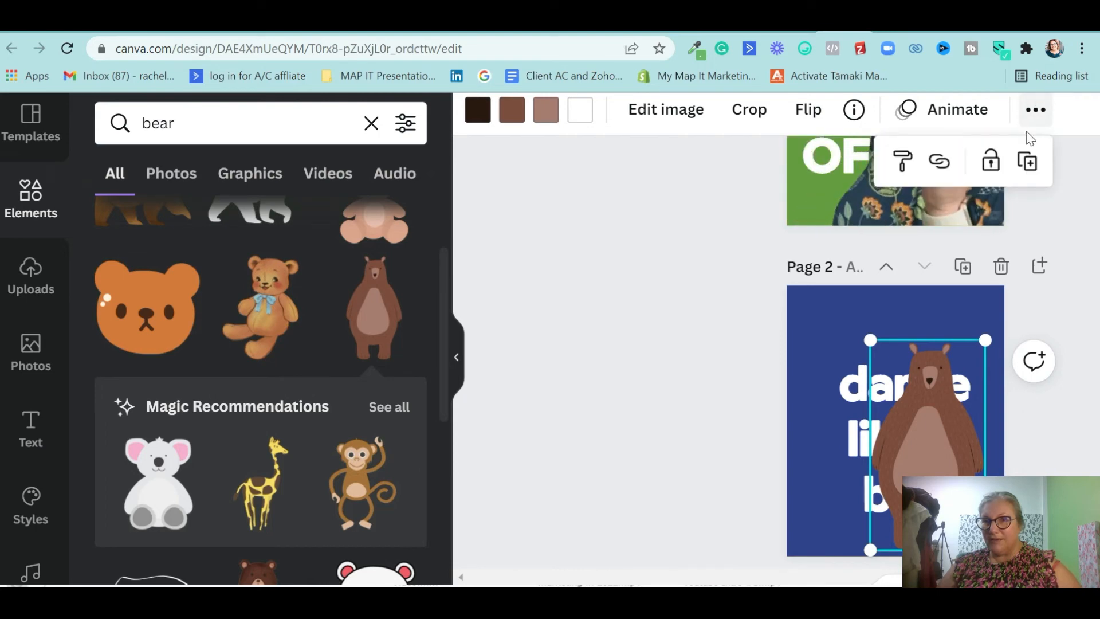
{"action": "left_click", "coordinate": [675, 120]}
{"action": "left_click", "coordinate": [667, 287]}
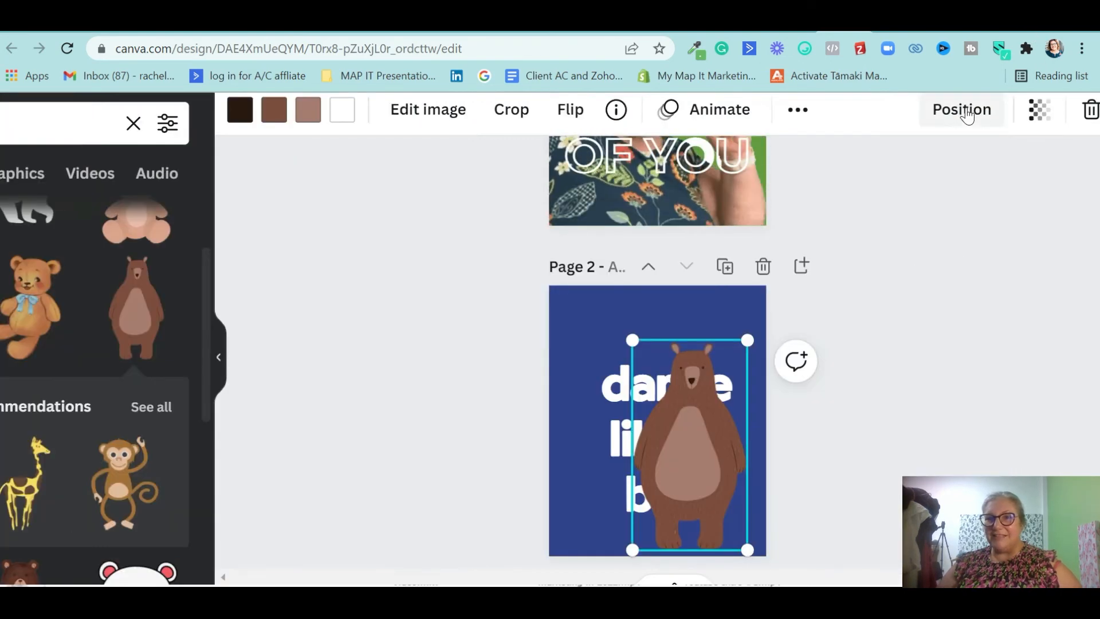
{"action": "left_click", "coordinate": [967, 114]}
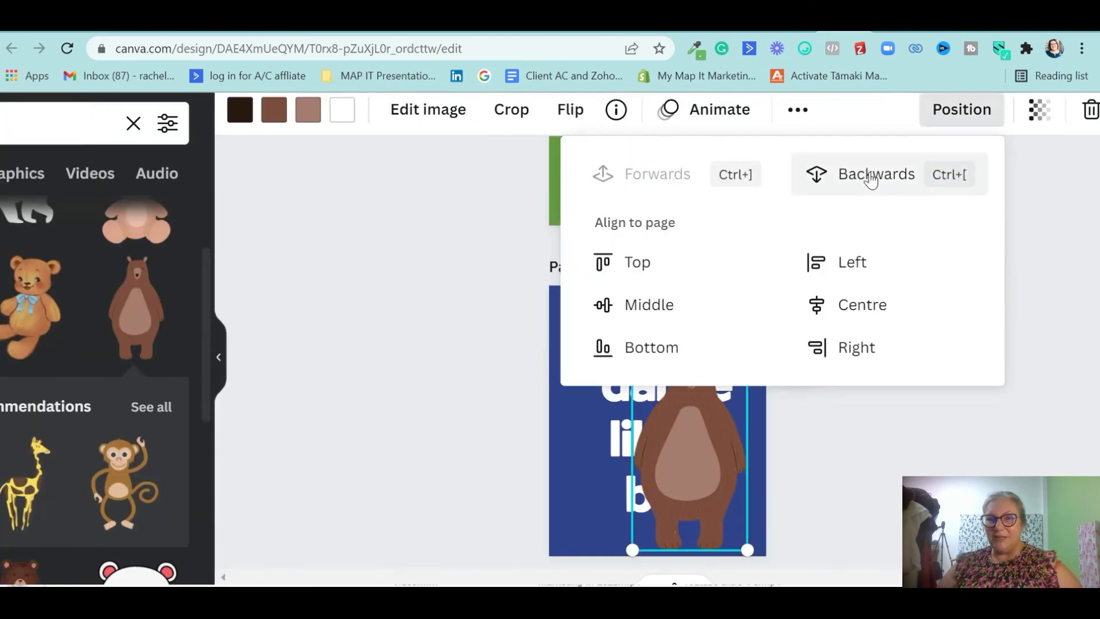
{"action": "left_click", "coordinate": [461, 367]}
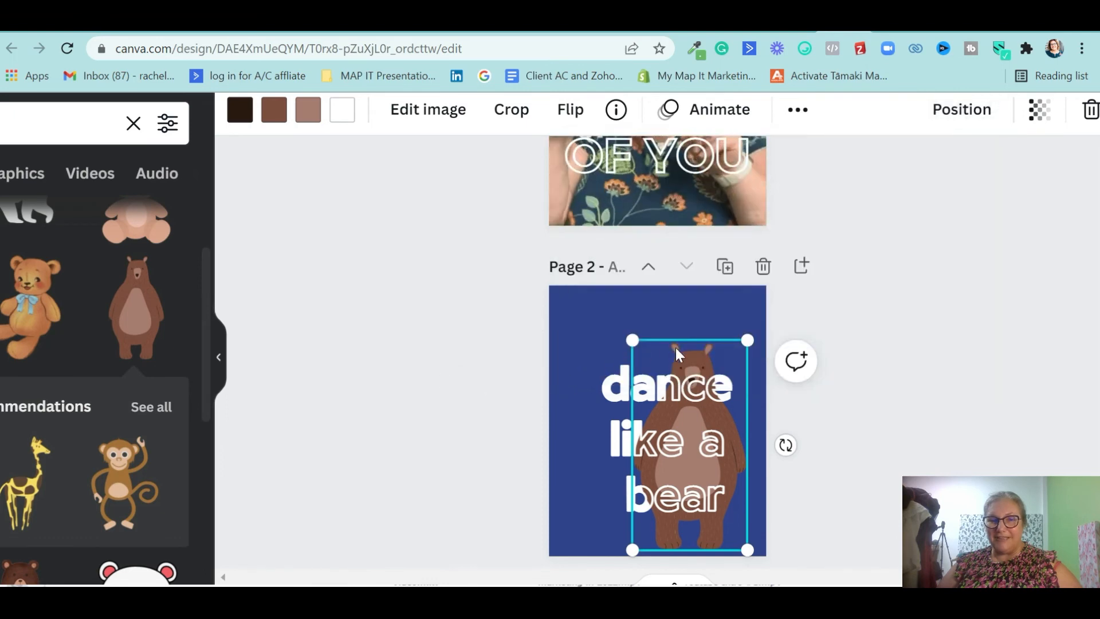
Try the bear graphic behind the heading's left side, and place it at the page's lower-right edge, partly off the page
{"action": "left_click_drag", "start_coordinate": [682, 349], "coordinate": [625, 332]}
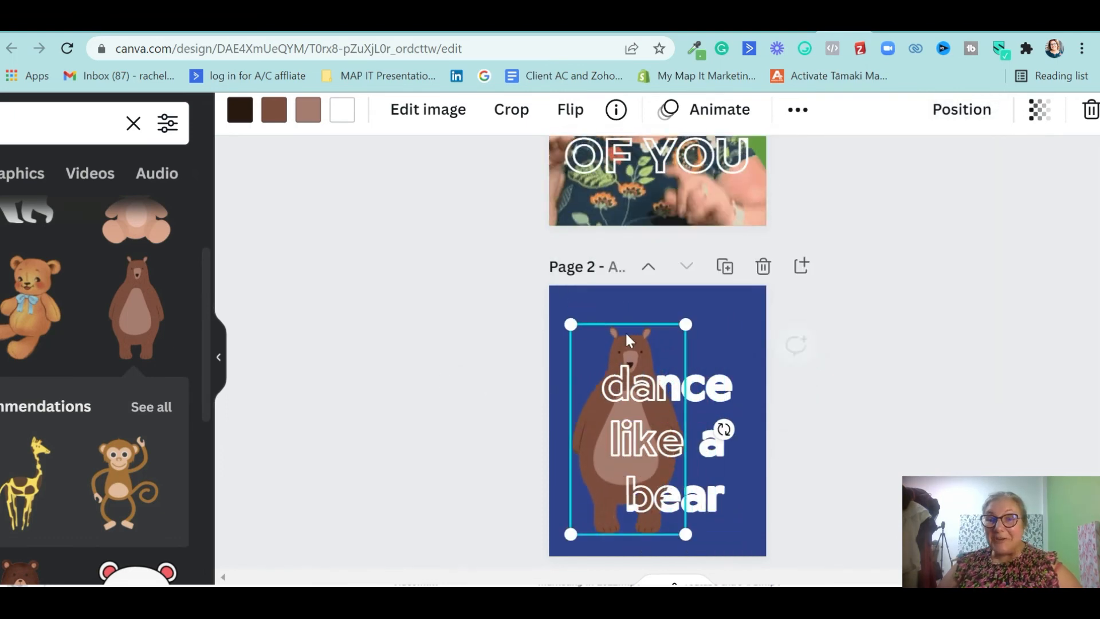
{"action": "left_click", "coordinate": [793, 245]}
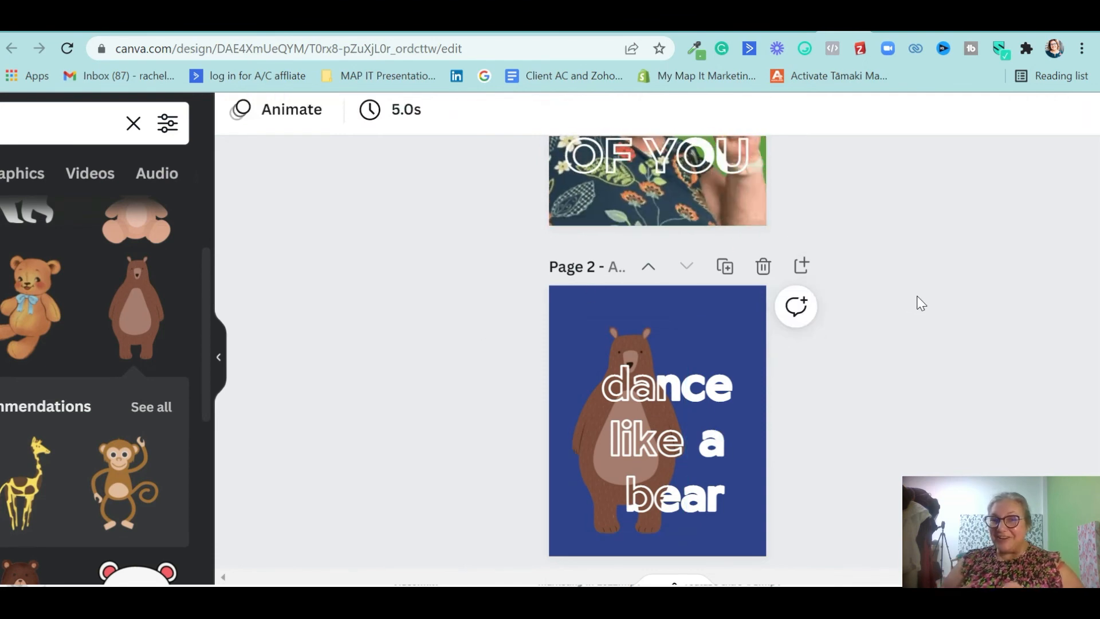
{"action": "left_click_drag", "start_coordinate": [624, 335], "coordinate": [721, 396]}
{"action": "left_click_drag", "start_coordinate": [736, 380], "coordinate": [739, 362]}
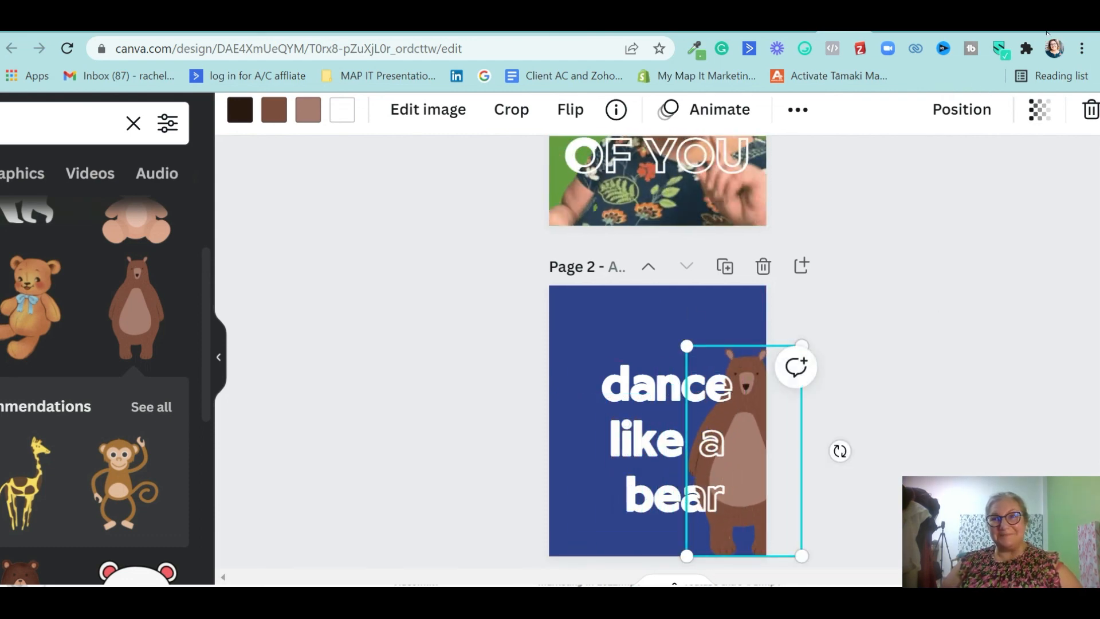